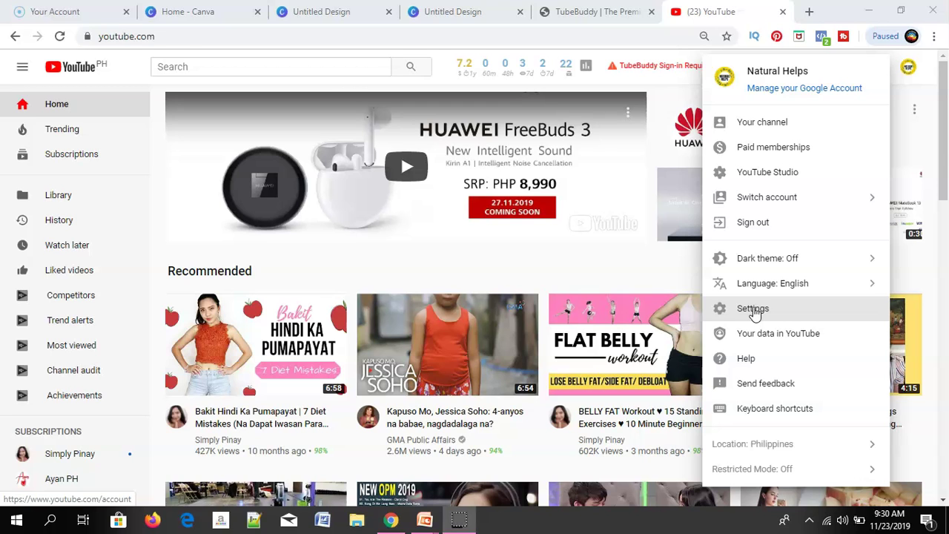
- Open the account settings, go to managing the channels and start creating a new channel
{"action": "left_click", "coordinate": [753, 310]}
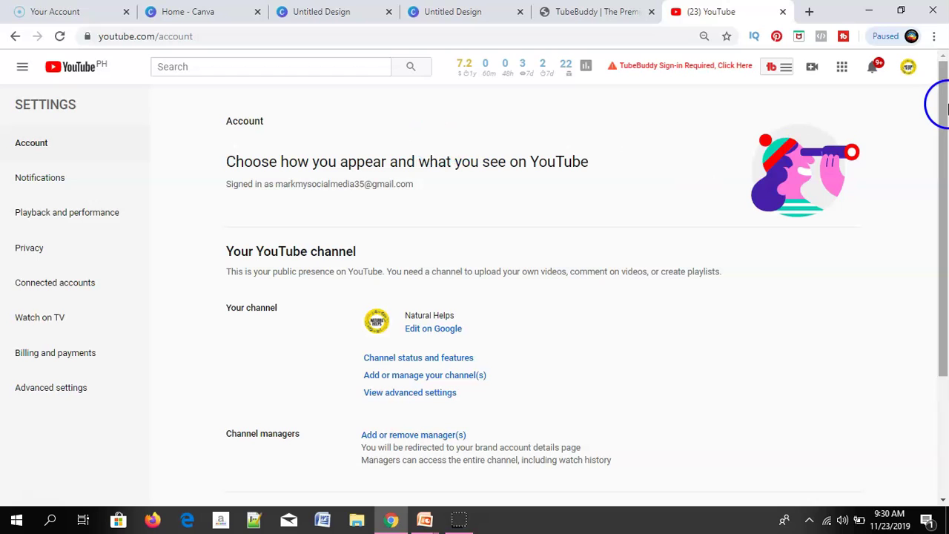
{"action": "left_click_drag", "start_coordinate": [945, 108], "coordinate": [942, 185]}
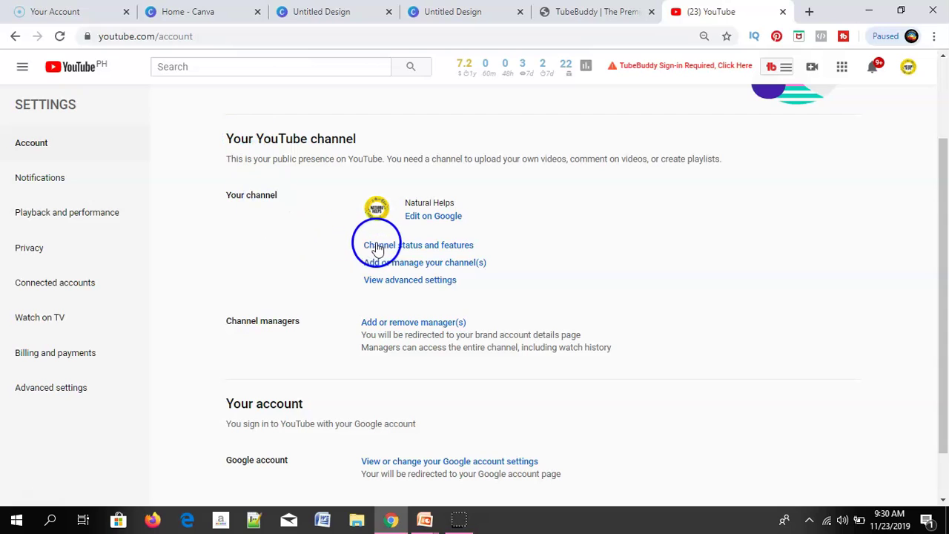
{"action": "left_click", "coordinate": [410, 263]}
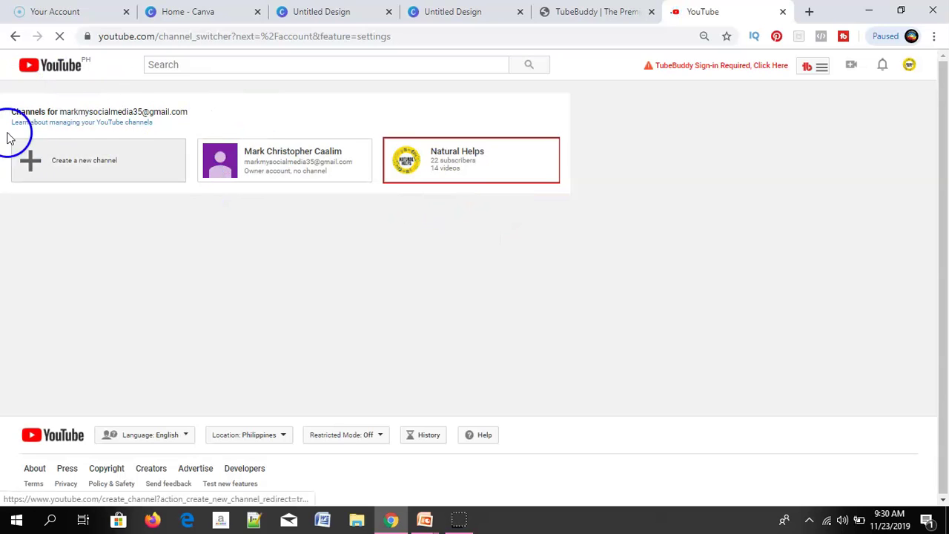
{"action": "left_click", "coordinate": [90, 170]}
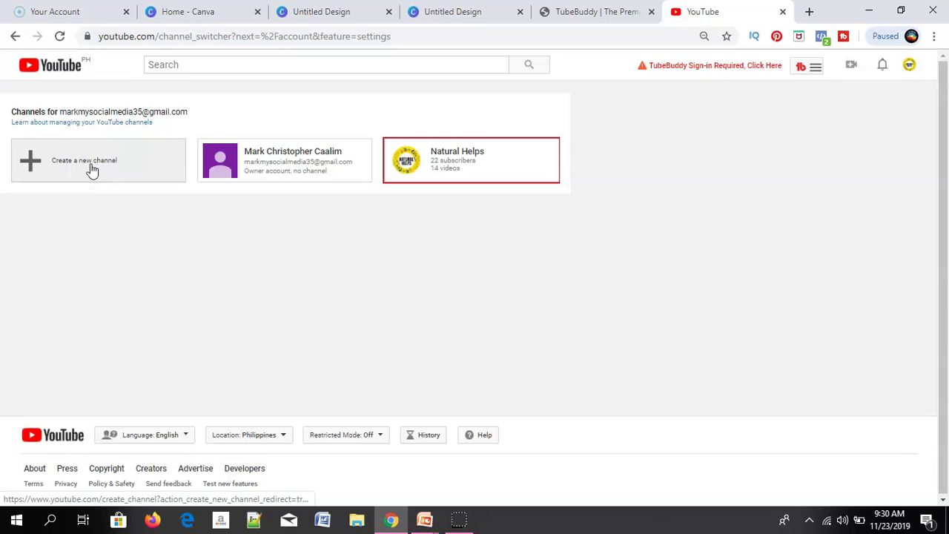
{"action": "left_click", "coordinate": [64, 169]}
{"action": "left_click", "coordinate": [29, 165]}
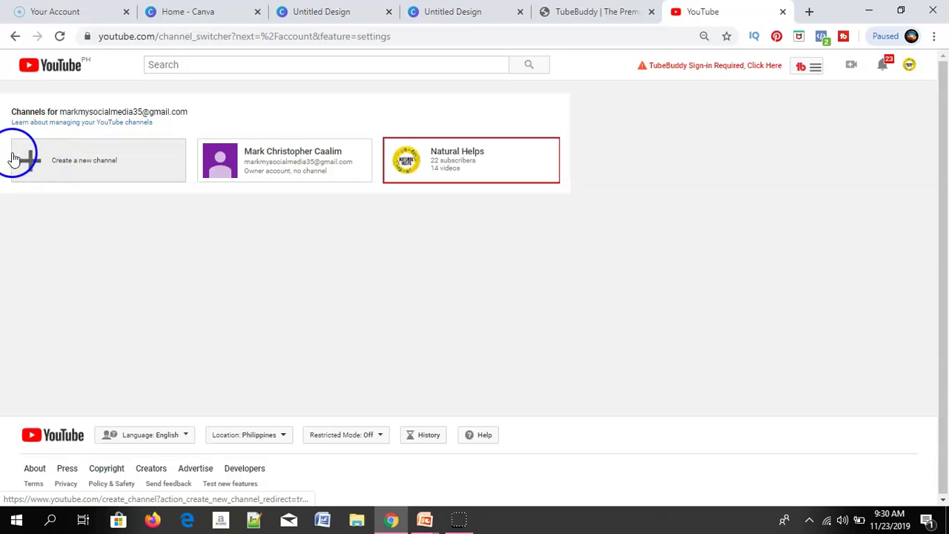
{"action": "left_click", "coordinate": [37, 161]}
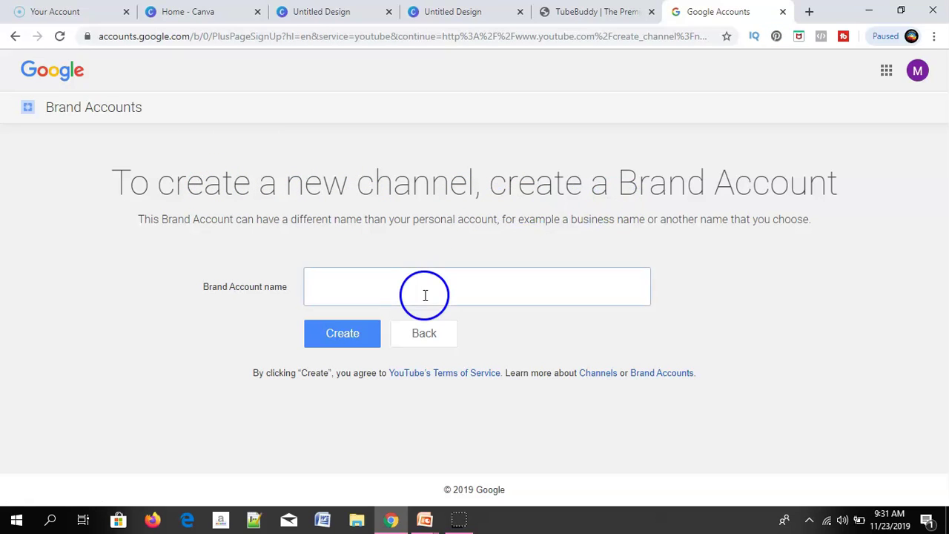
- Name the Brand Account TIKTOK COMPILATIONS TV and create it
{"action": "left_click", "coordinate": [378, 292]}
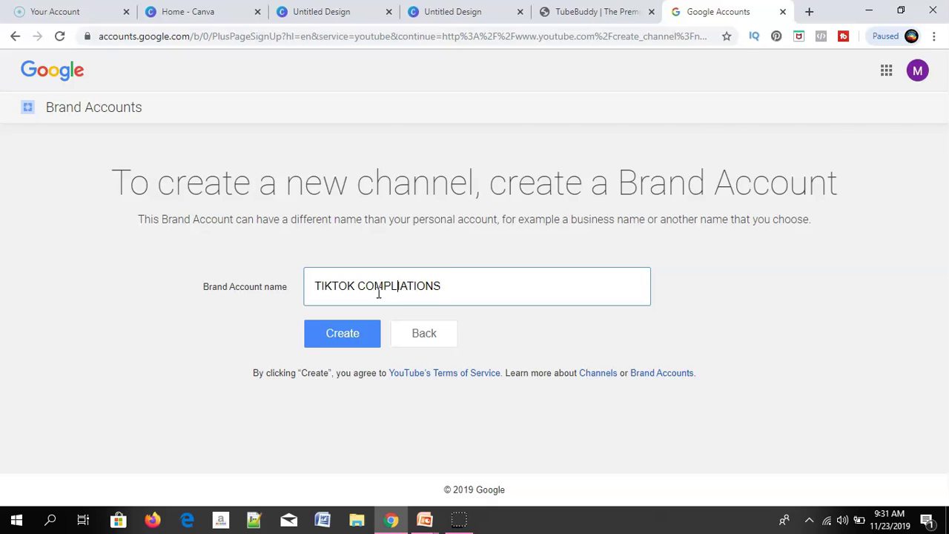
{"action": "key", "text": "BackSpace"}
{"action": "key", "text": "BackSpace"}
{"action": "type", "text": "ILA"}
{"action": "key", "text": "BackSpace"}
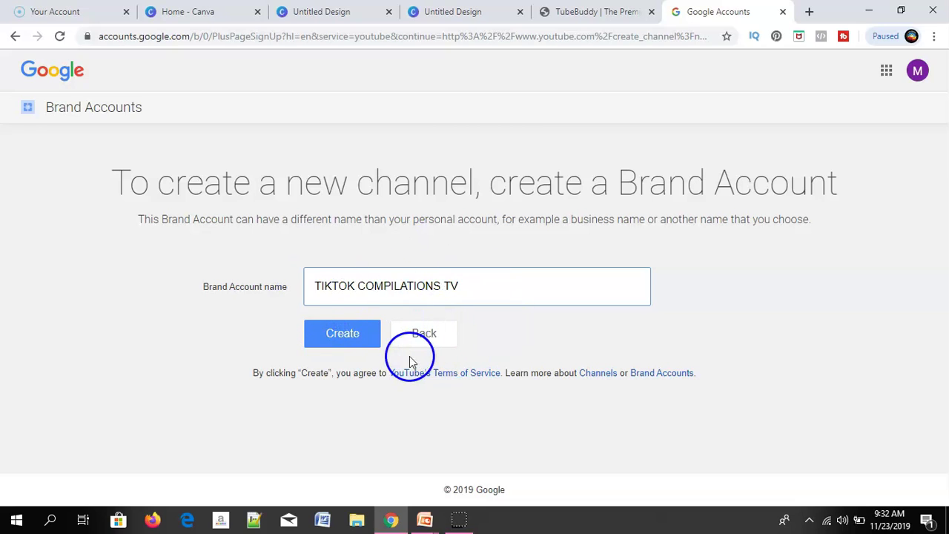
{"action": "left_click", "coordinate": [335, 336]}
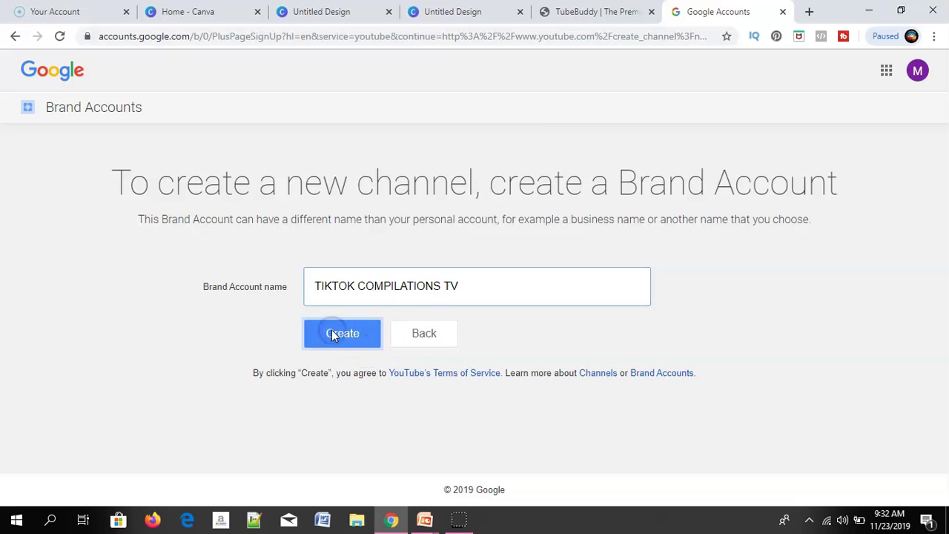
{"action": "left_click", "coordinate": [342, 335]}
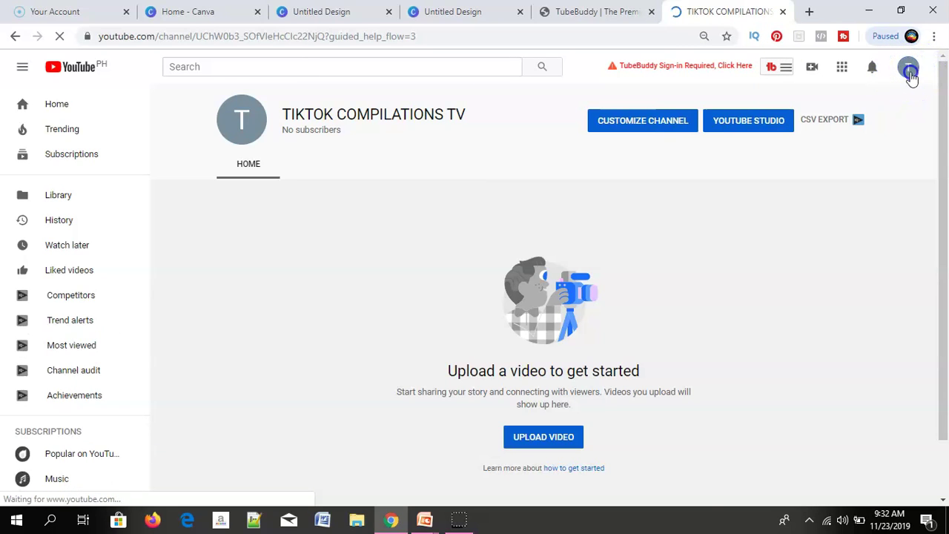
- Open the new channel's customization page and locate the edit option of its profile picture
{"action": "left_click", "coordinate": [912, 77]}
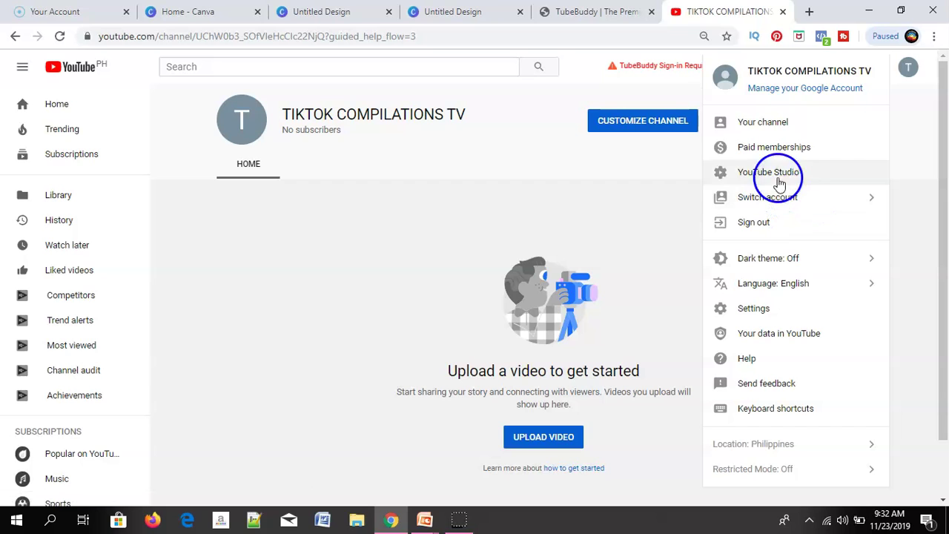
{"action": "left_click", "coordinate": [735, 148]}
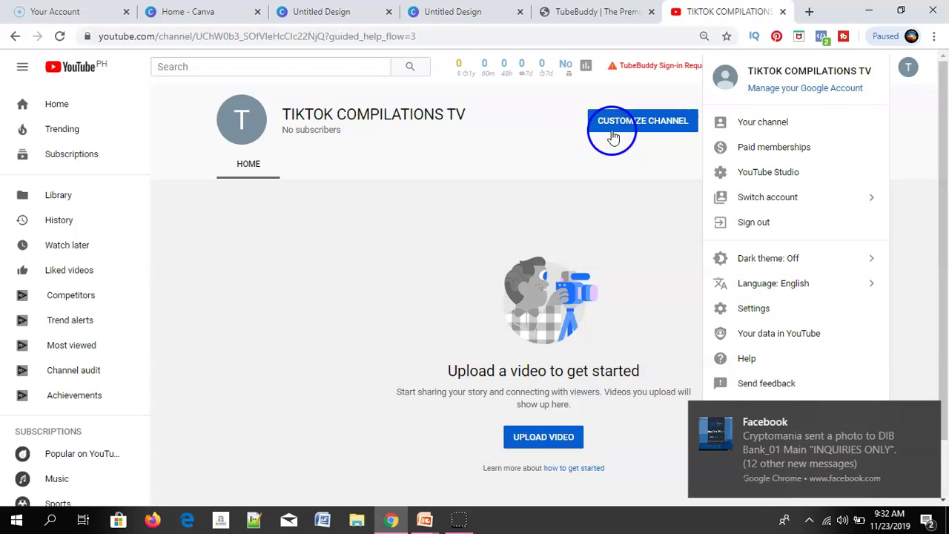
{"action": "left_click", "coordinate": [613, 136]}
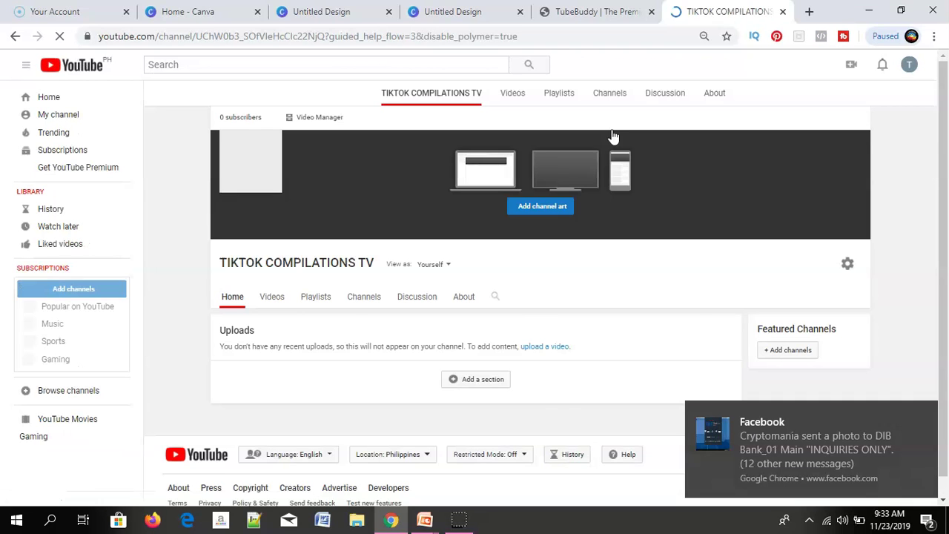
{"action": "left_click", "coordinate": [425, 124]}
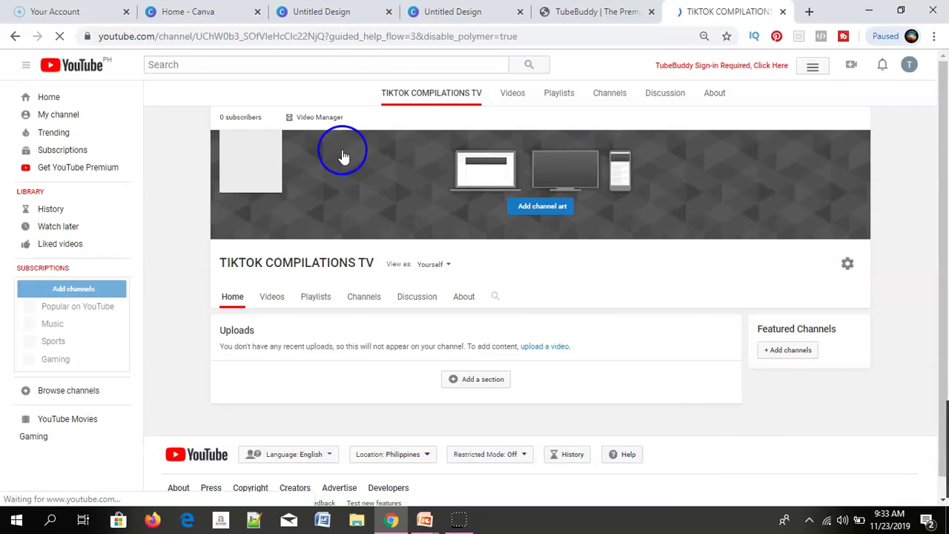
{"action": "mouse_move", "coordinate": [258, 178]}
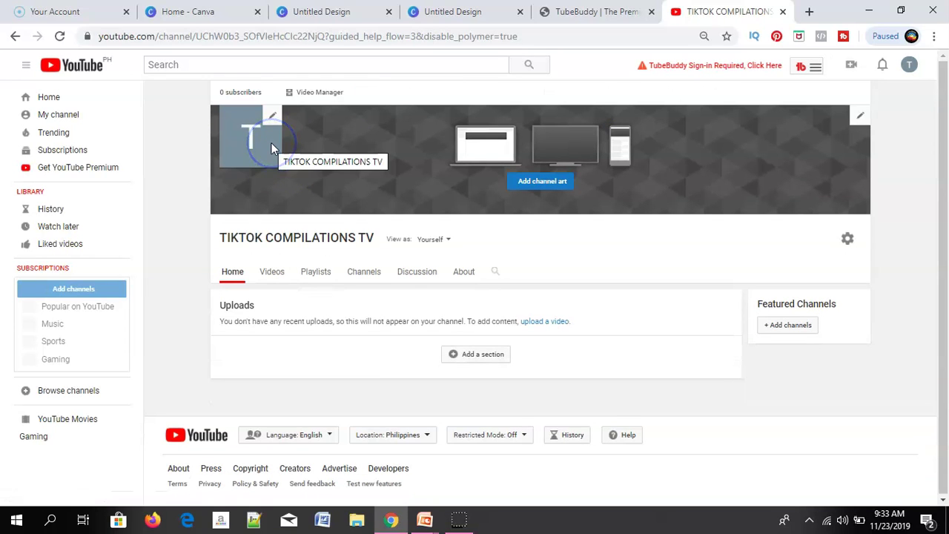
{"action": "left_click", "coordinate": [271, 119]}
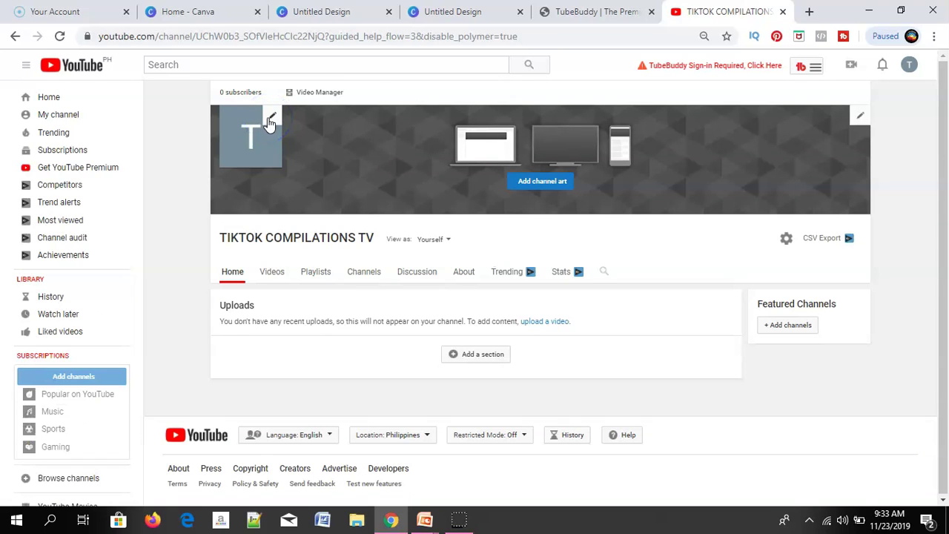
- Switch to Canva and find the Logo type in the list of design types
{"action": "left_click", "coordinate": [188, 11]}
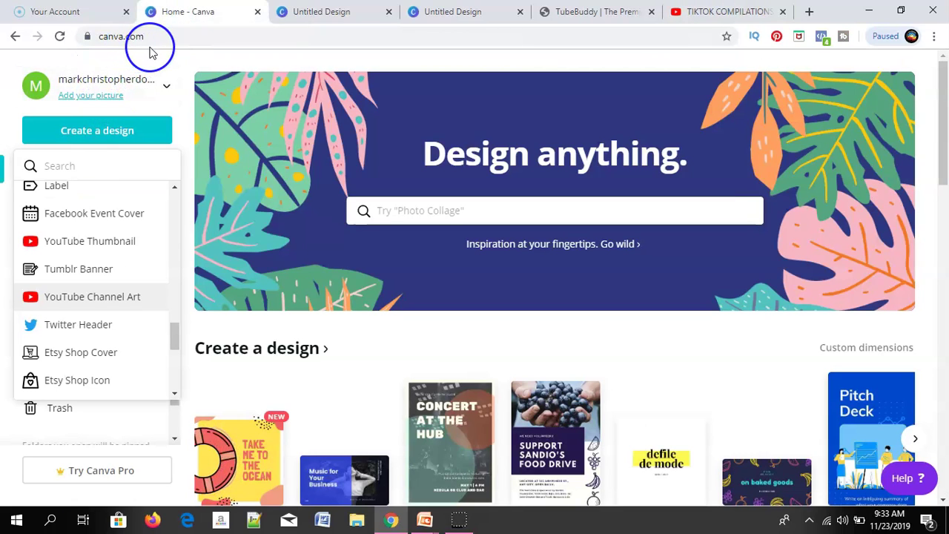
{"action": "left_click", "coordinate": [64, 167]}
{"action": "left_click", "coordinate": [296, 210]}
{"action": "left_click_drag", "start_coordinate": [174, 339], "coordinate": [177, 226]}
{"action": "left_click", "coordinate": [79, 230]}
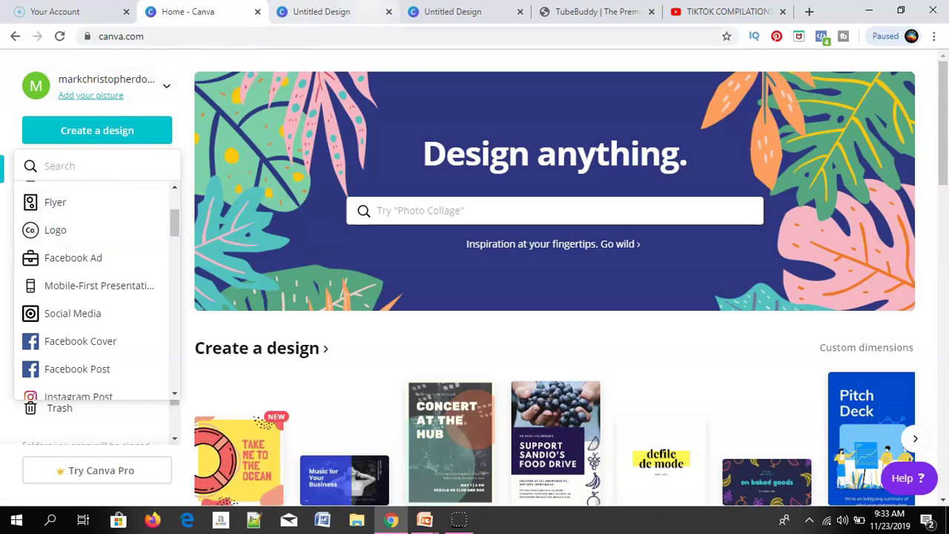
- Go to the blank logo design and apply the Empire Emperors template from the Sports Logo category
{"action": "left_click", "coordinate": [350, 10]}
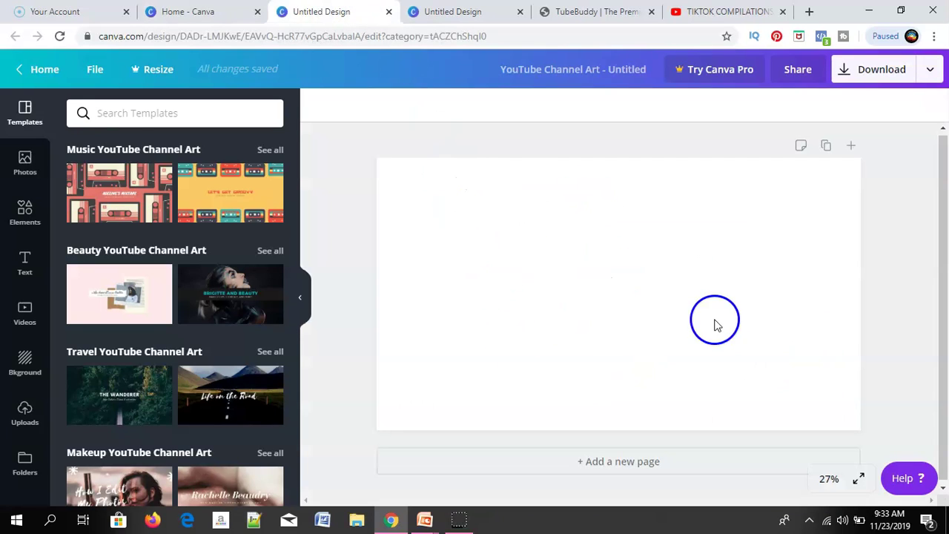
{"action": "left_click", "coordinate": [449, 12]}
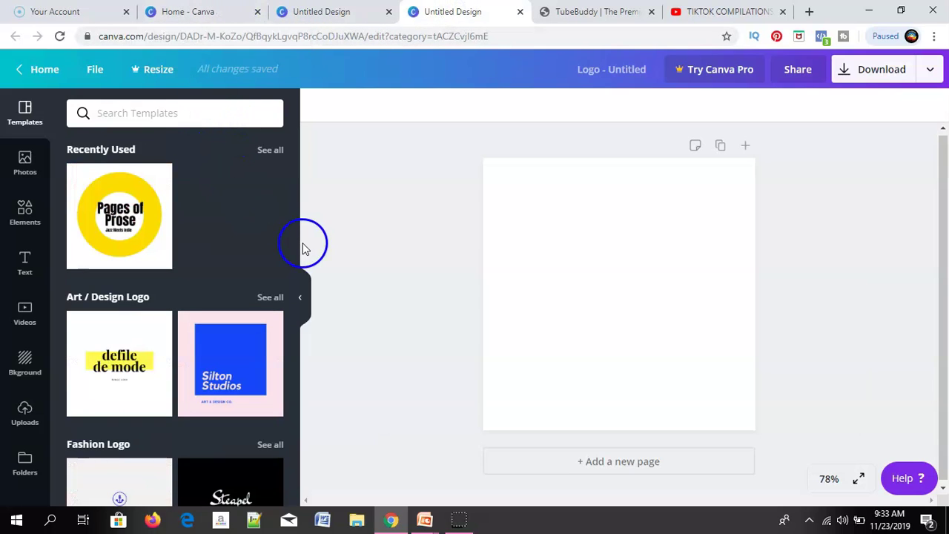
{"action": "left_click_drag", "start_coordinate": [295, 170], "coordinate": [289, 280]}
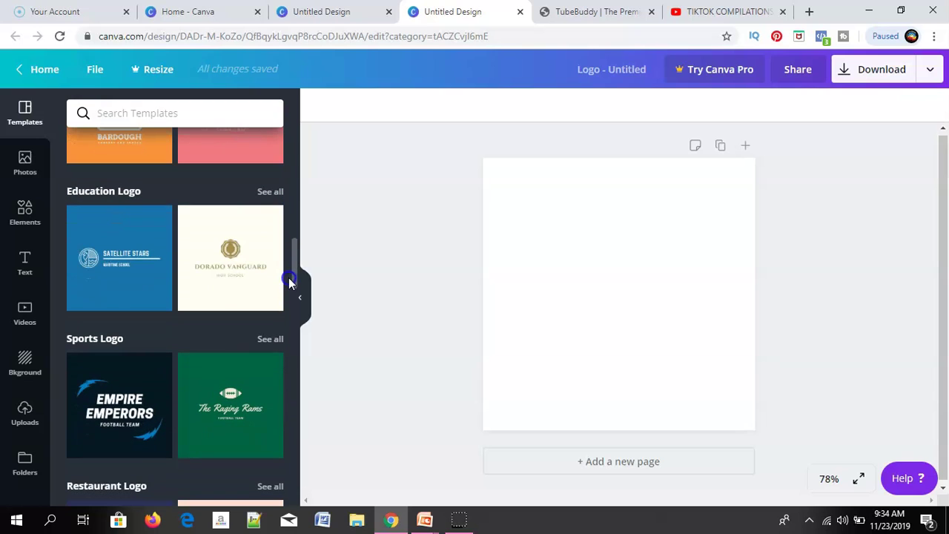
{"action": "left_click", "coordinate": [115, 418]}
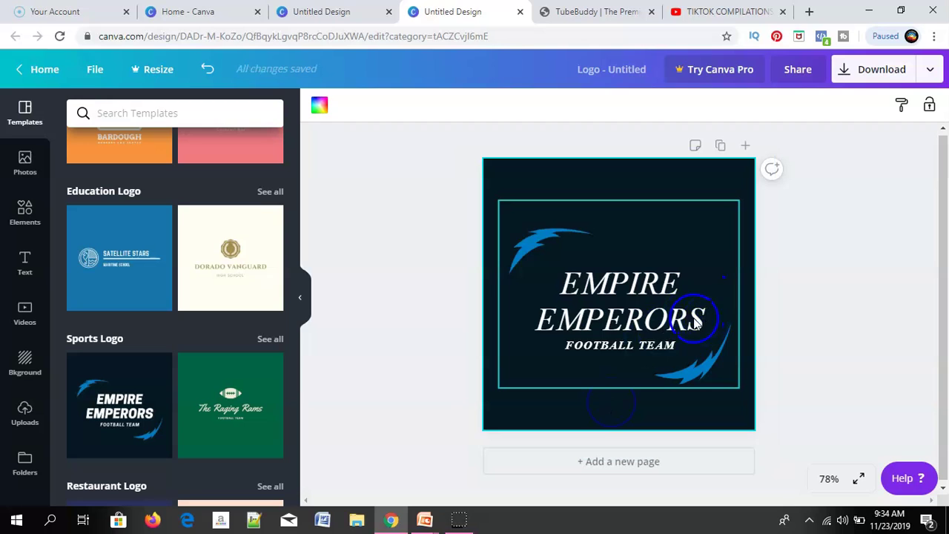
- Replace the logo's EMPIRE EMPERORS title with TIKTOK COMPILATIONS
{"action": "left_click", "coordinate": [687, 319]}
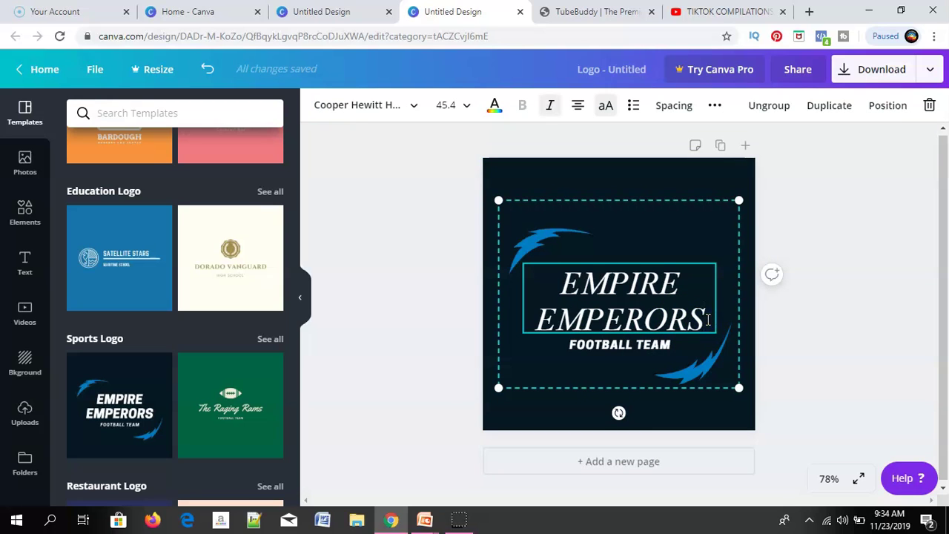
{"action": "key", "text": "BackSpace"}
{"action": "key", "text": "BackSpace"}
{"action": "key", "text": "BackSpace"}
{"action": "key", "text": "BackSpace"}
{"action": "key", "text": "BackSpace"}
{"action": "key", "text": "BackSpace"}
{"action": "key", "text": "BackSpace"}
{"action": "key", "text": "BackSpace"}
{"action": "key", "text": "BackSpace"}
{"action": "key", "text": "BackSpace"}
{"action": "key", "text": "BackSpace"}
{"action": "key", "text": "BackSpace"}
{"action": "key", "text": "BackSpace"}
{"action": "key", "text": "BackSpace"}
{"action": "key", "text": "BackSpace"}
{"action": "type", "text": "TI"}
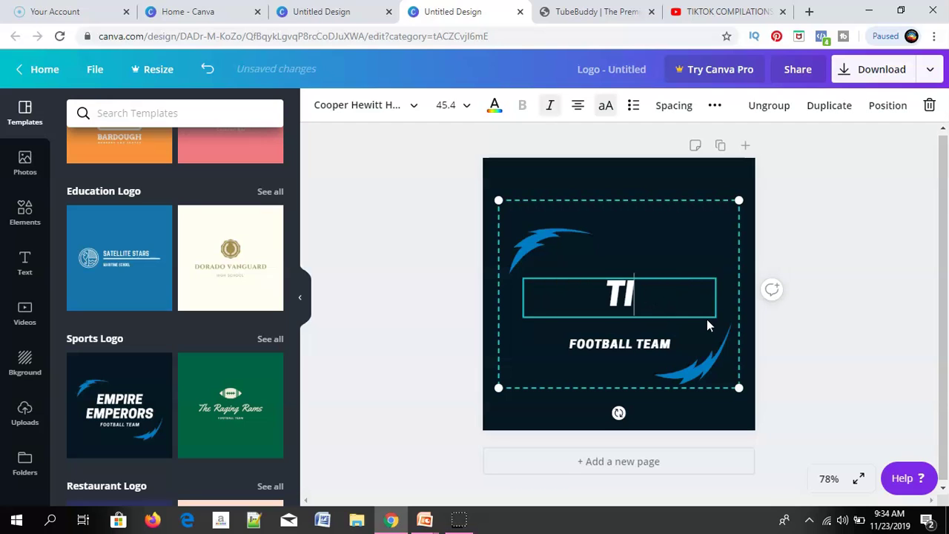
{"action": "type", "text": "KTOK COM"}
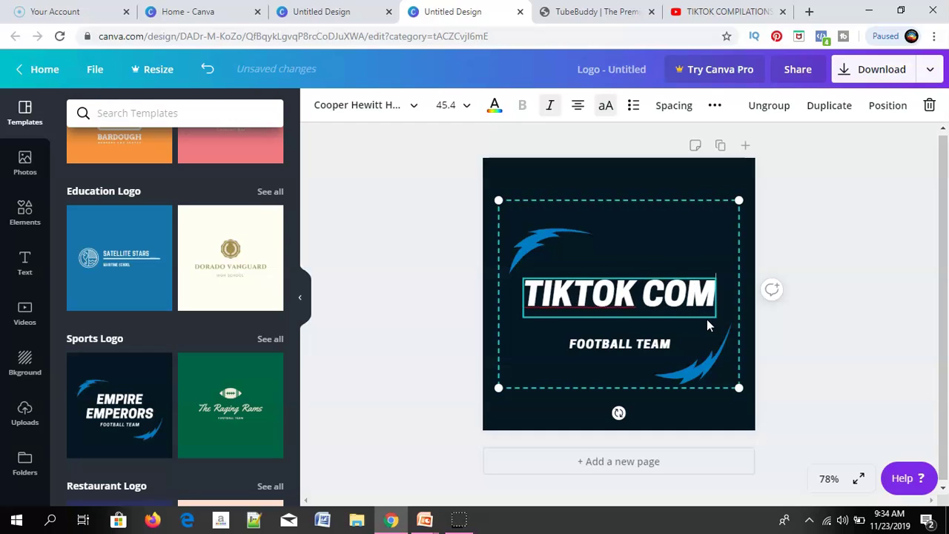
{"action": "type", "text": "PILA"}
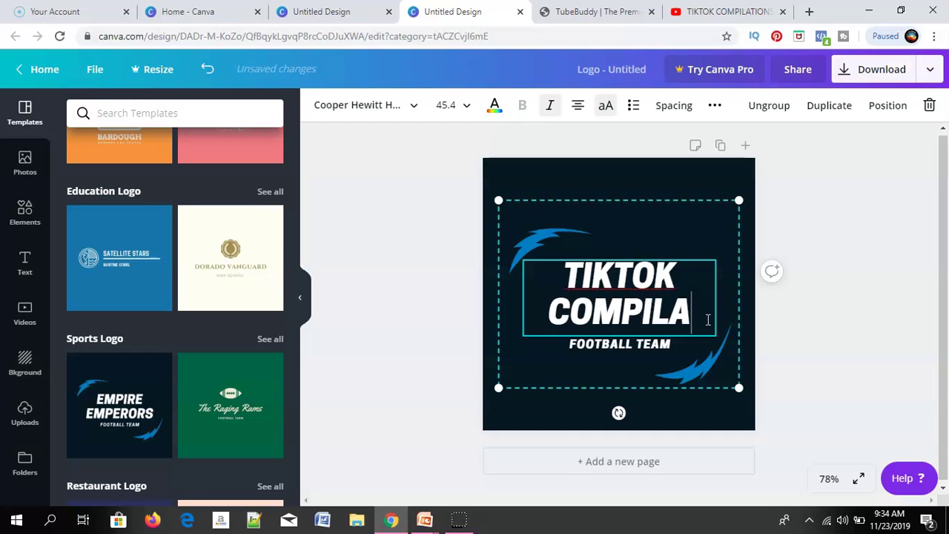
{"action": "type", "text": "TIONS"}
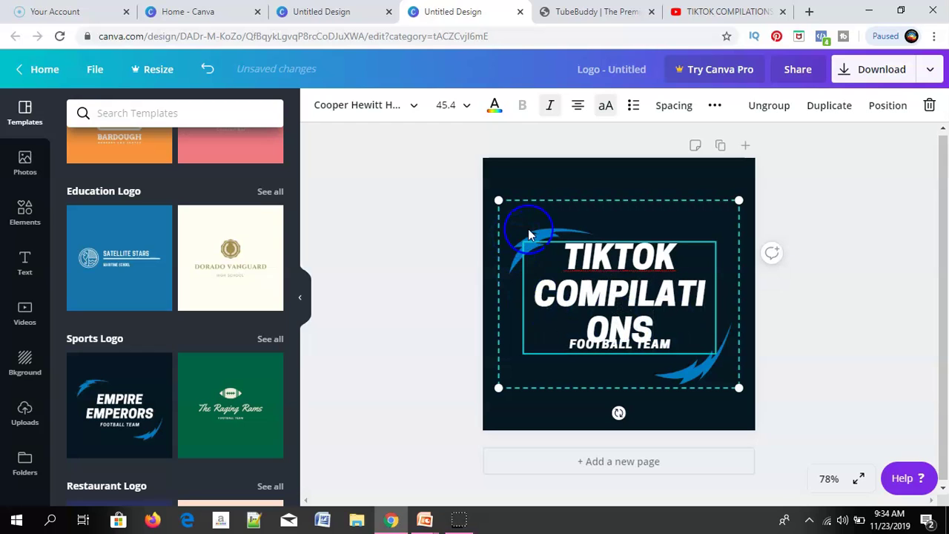
- Set the font size of the logo's title text to 32
{"action": "left_click", "coordinate": [463, 105]}
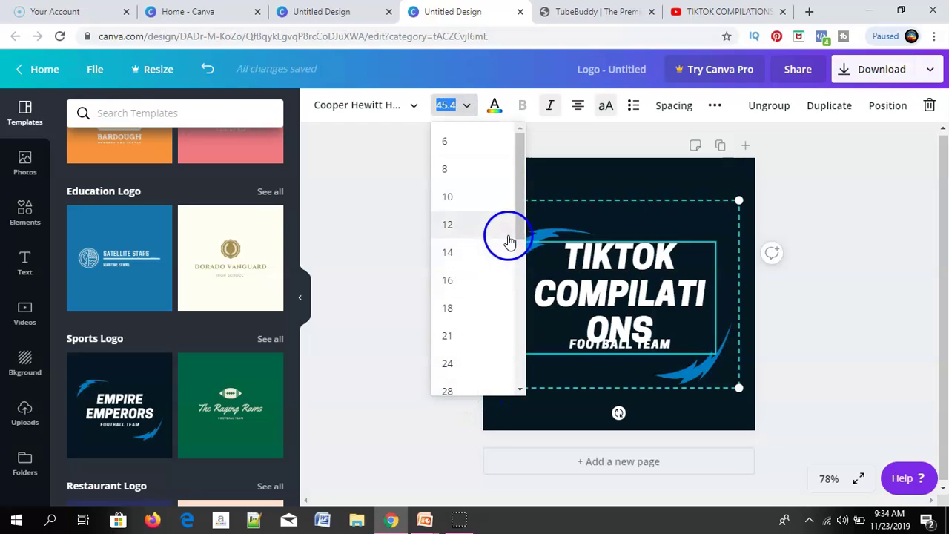
{"action": "left_click_drag", "start_coordinate": [517, 237], "coordinate": [521, 276]}
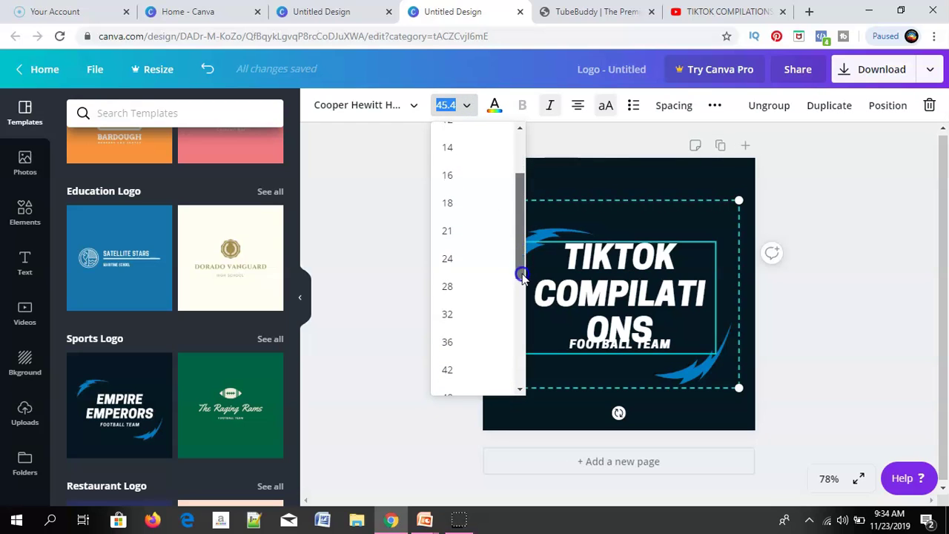
{"action": "left_click", "coordinate": [448, 315]}
{"action": "left_click", "coordinate": [594, 324]}
- Replace the FOOTBALL TEAM subtitle below the logo's title with TV CHANNEL
{"action": "left_click", "coordinate": [655, 351]}
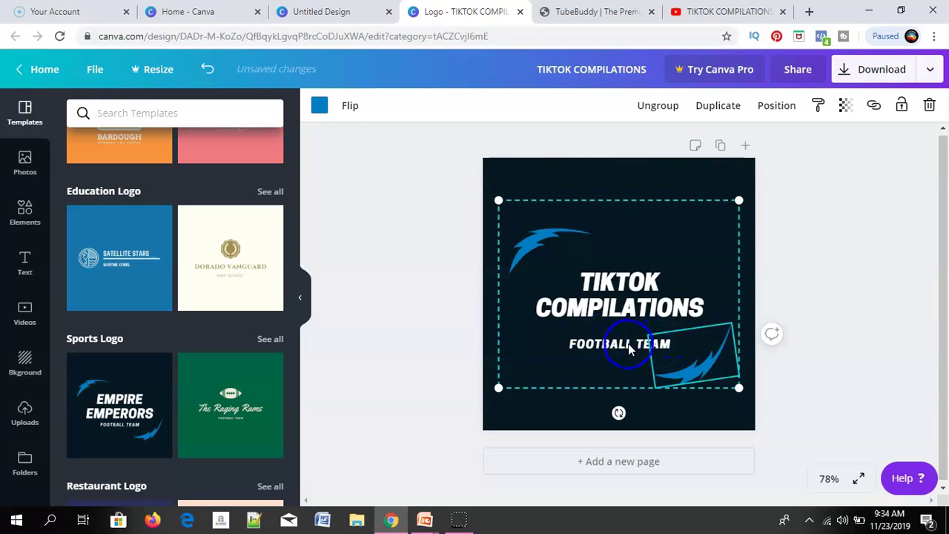
{"action": "left_click", "coordinate": [629, 349]}
{"action": "left_click", "coordinate": [673, 343]}
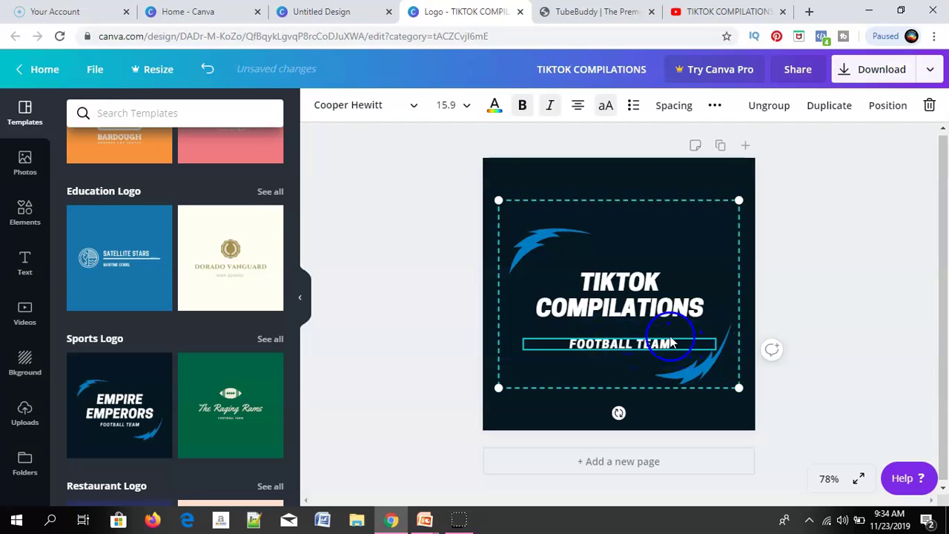
{"action": "left_click", "coordinate": [671, 343]}
{"action": "left_click", "coordinate": [602, 349]}
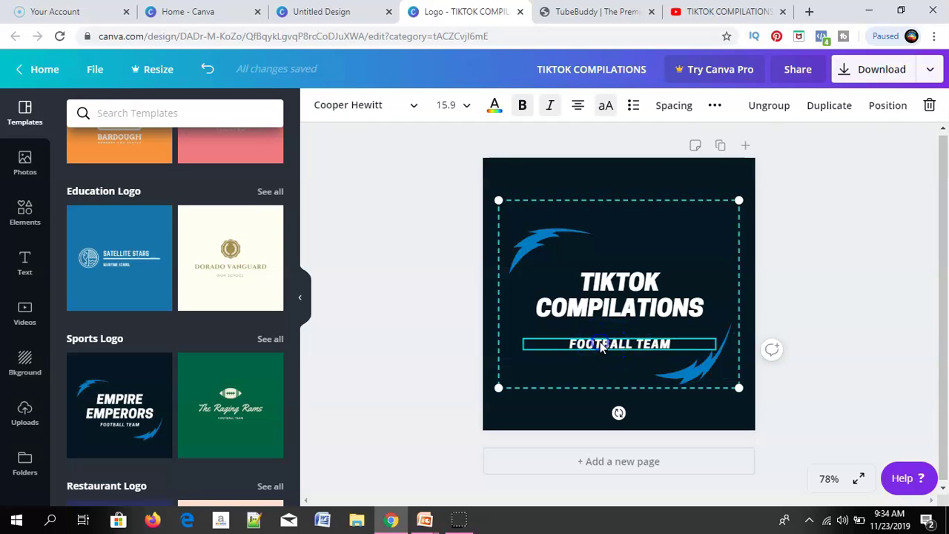
{"action": "double_click", "coordinate": [588, 345]}
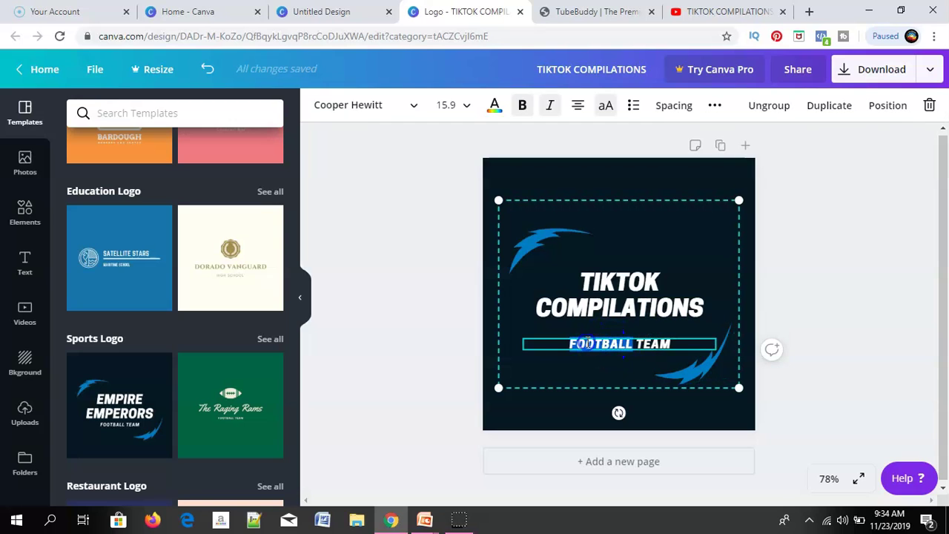
{"action": "left_click", "coordinate": [673, 345]}
{"action": "key", "text": "BackSpace"}
{"action": "key", "text": "BackSpace"}
{"action": "key", "text": "BackSpace"}
{"action": "key", "text": "BackSpace"}
{"action": "key", "text": "BackSpace"}
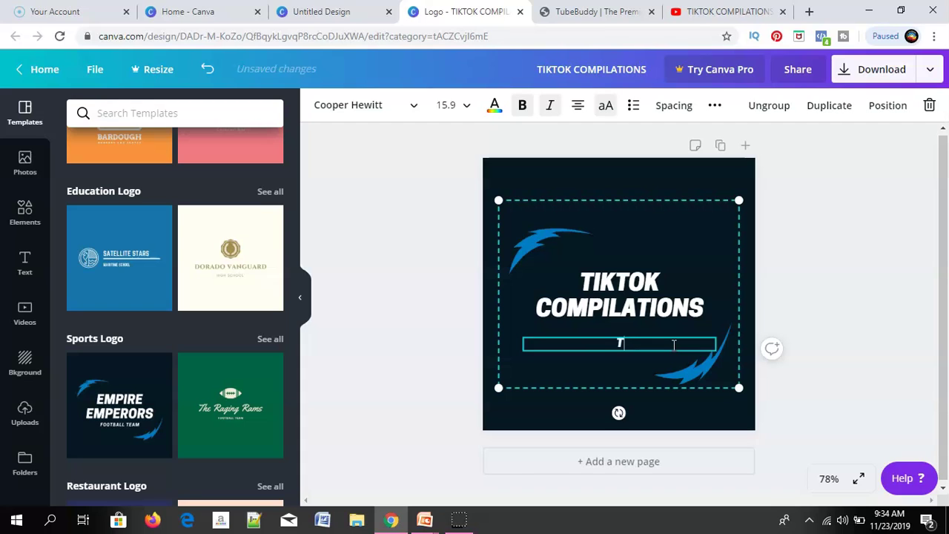
{"action": "type", "text": "TV CHANNEL"}
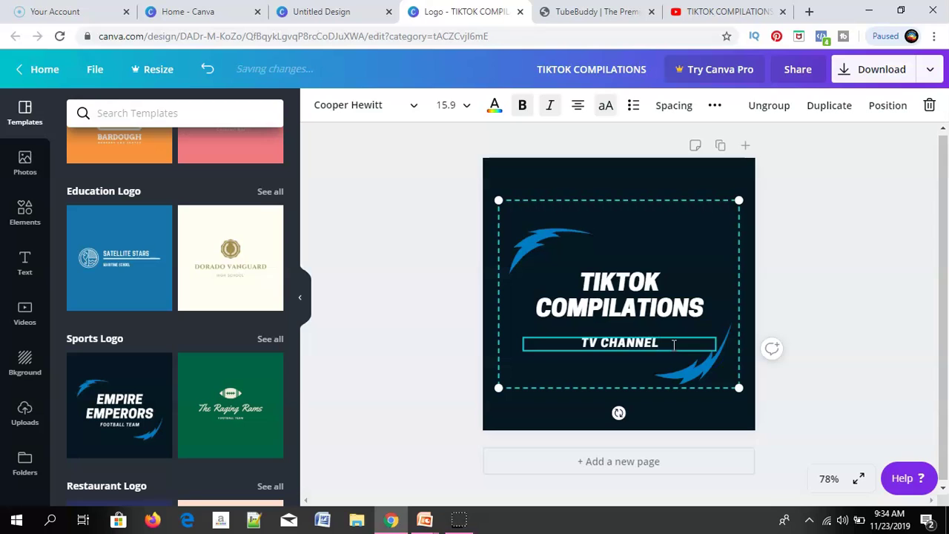
- Download the finished TIKTOK COMPILATIONS logo as a PNG and dismiss the business card offer
{"action": "left_click", "coordinate": [837, 352]}
{"action": "left_click", "coordinate": [843, 71]}
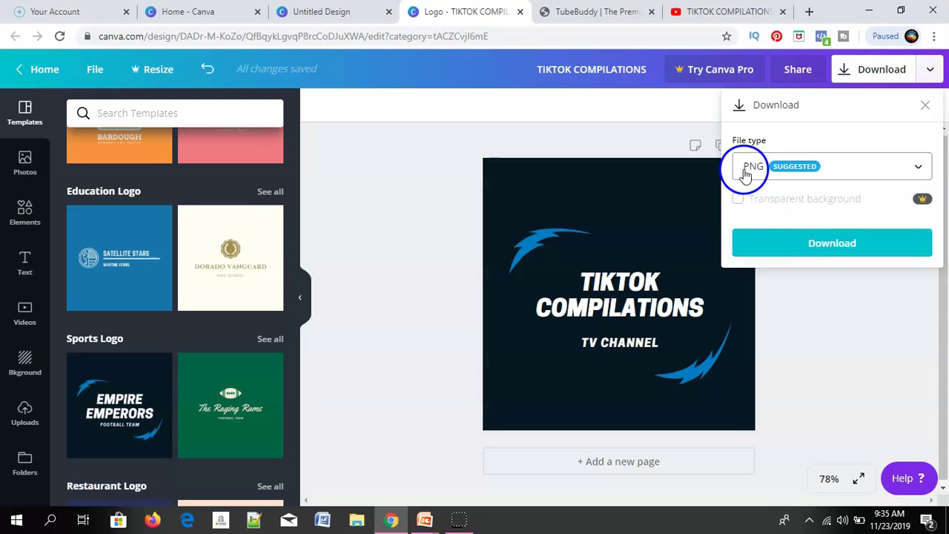
{"action": "left_click", "coordinate": [819, 252]}
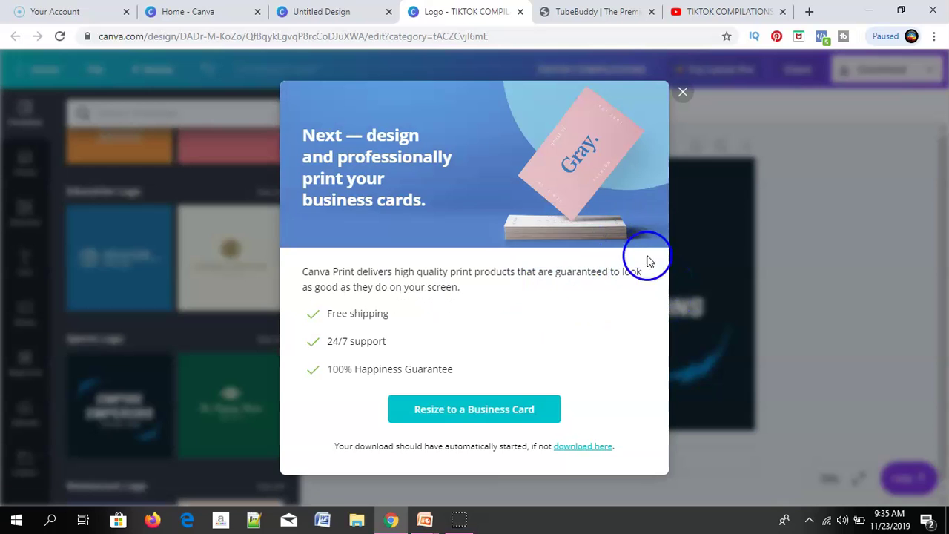
{"action": "left_click", "coordinate": [681, 93]}
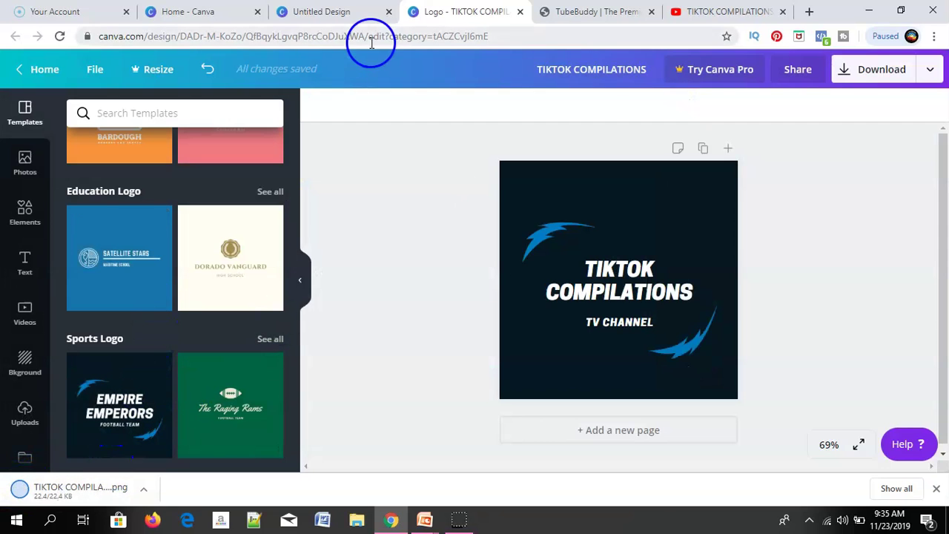
- Go to the blank YouTube channel art design and apply the makeup brushes template from the Beauty YouTube Channel Art category
{"action": "left_click", "coordinate": [710, 12]}
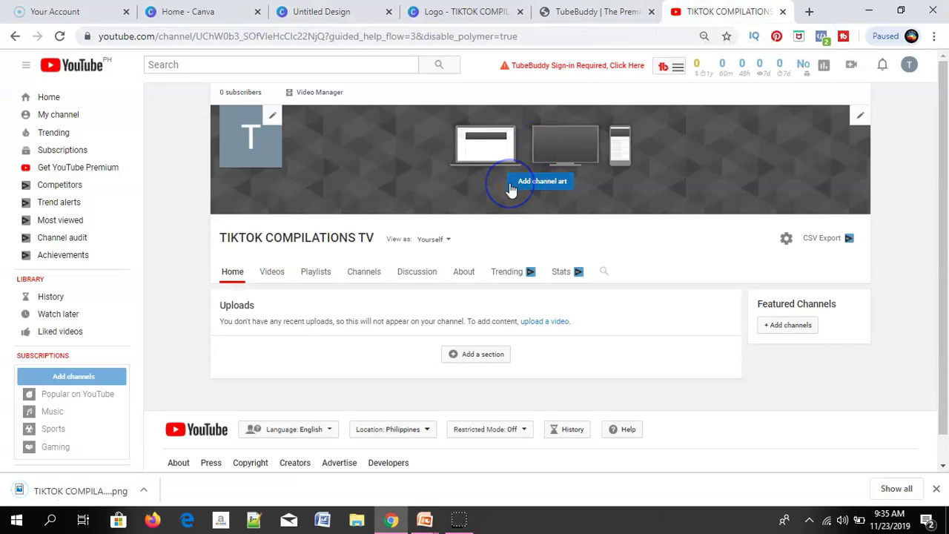
{"action": "left_click", "coordinate": [340, 12]}
{"action": "left_click", "coordinate": [192, 159]}
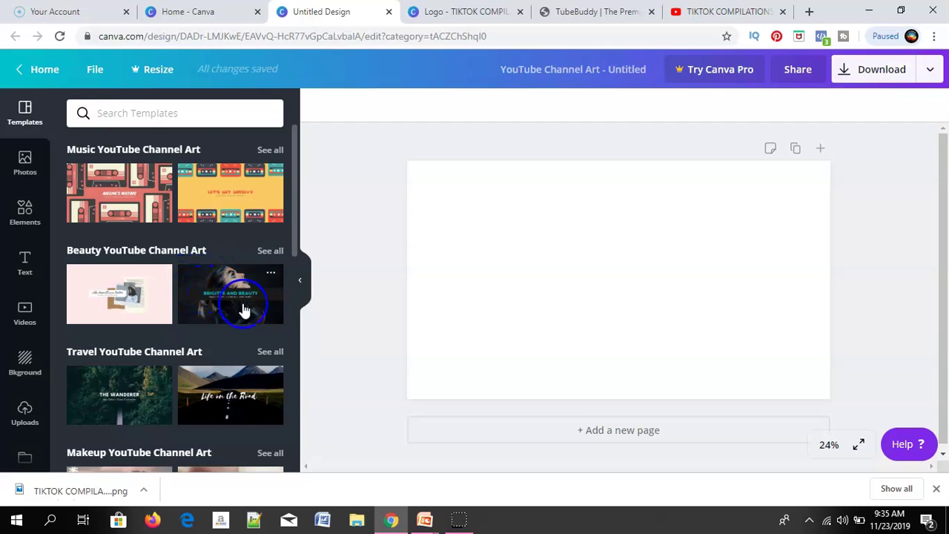
{"action": "left_click", "coordinate": [271, 251]}
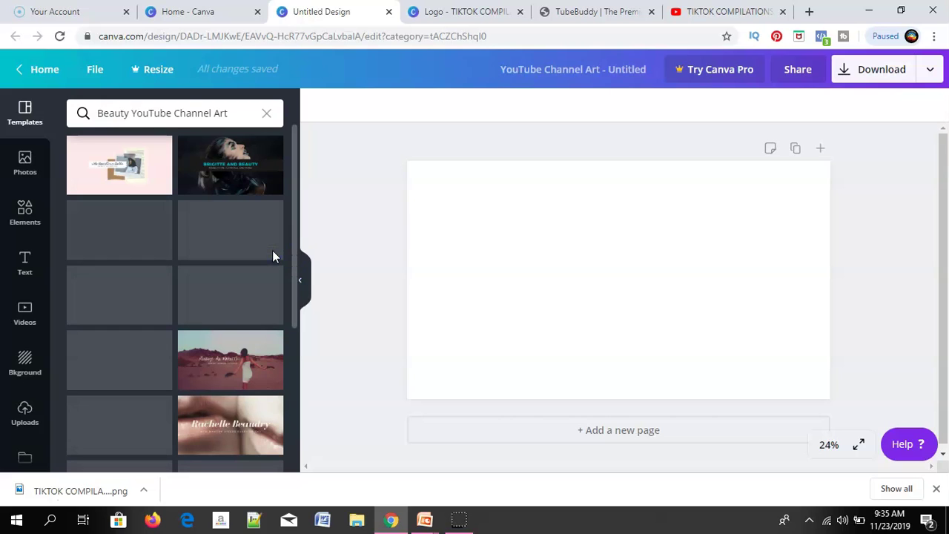
{"action": "left_click", "coordinate": [286, 253]}
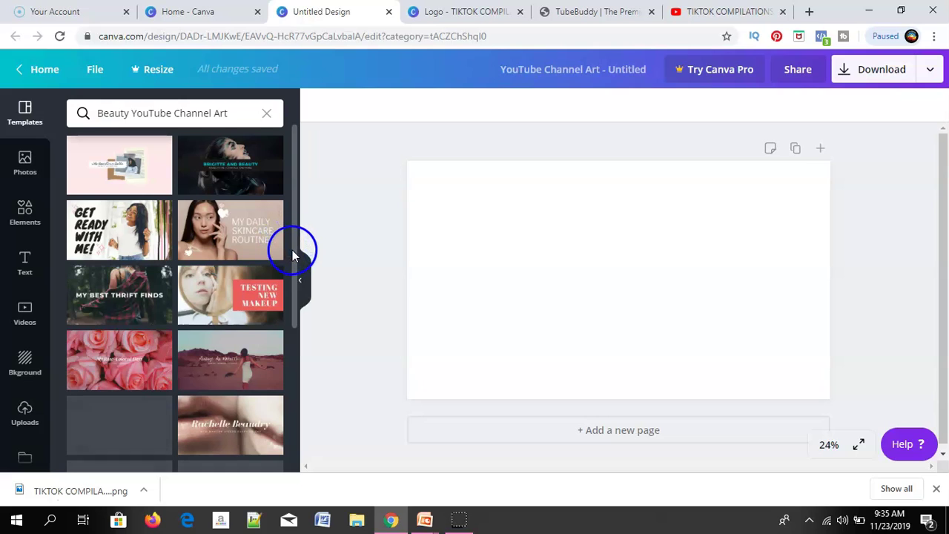
{"action": "left_click_drag", "start_coordinate": [297, 264], "coordinate": [287, 325]}
{"action": "left_click", "coordinate": [121, 254]}
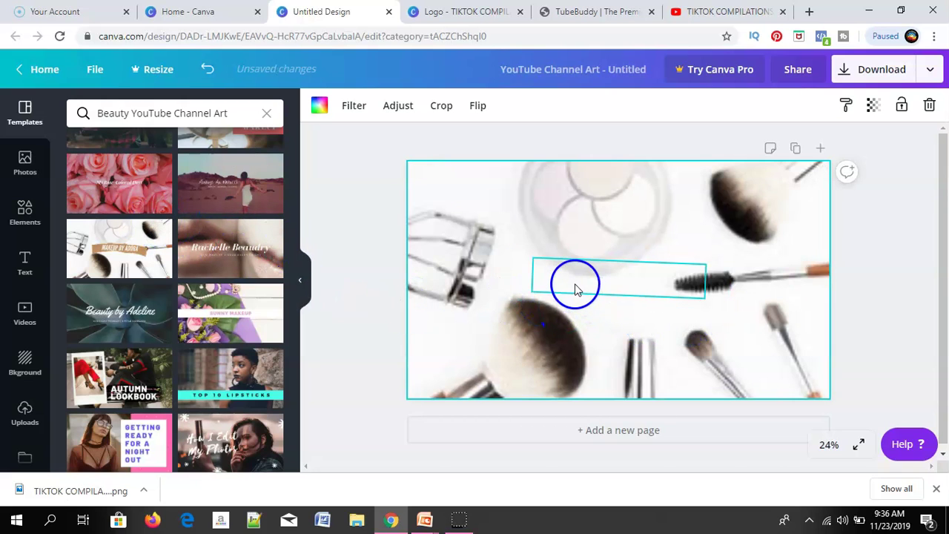
- Replace the title text on the channel art's brown banner with TIKTOK VIDEOS DAILY
{"action": "left_click", "coordinate": [645, 290]}
{"action": "left_click", "coordinate": [690, 289]}
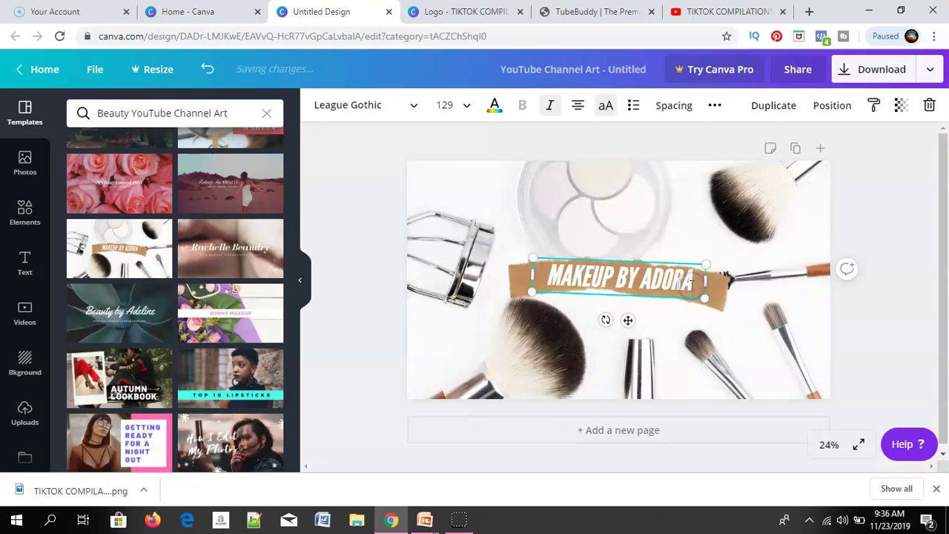
{"action": "key", "text": "BackSpace"}
{"action": "key", "text": "BackSpace"}
{"action": "key", "text": "BackSpace"}
{"action": "key", "text": "BackSpace"}
{"action": "key", "text": "BackSpace"}
{"action": "key", "text": "BackSpace"}
{"action": "key", "text": "BackSpace"}
{"action": "key", "text": "BackSpace"}
{"action": "key", "text": "BackSpace"}
{"action": "key", "text": "BackSpace"}
{"action": "key", "text": "BackSpace"}
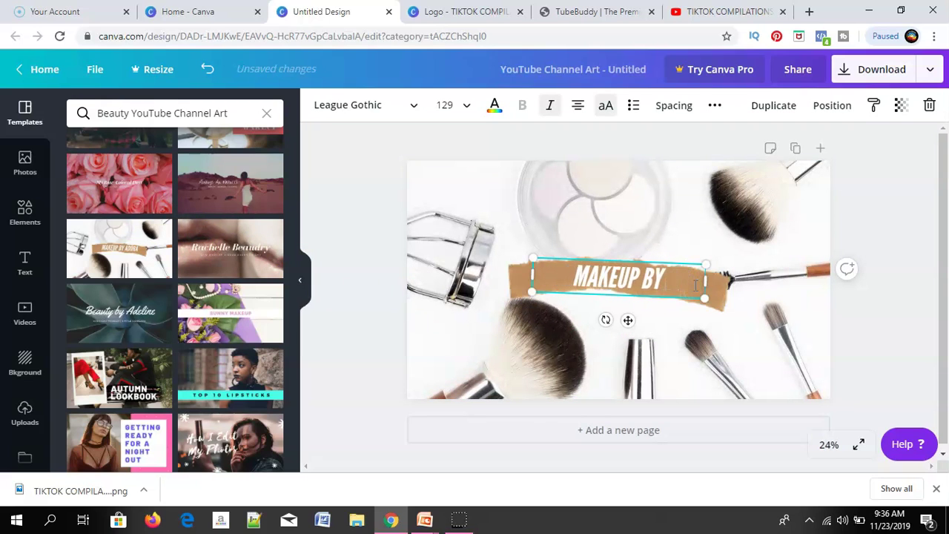
{"action": "key", "text": "BackSpace"}
{"action": "key", "text": "BackSpace"}
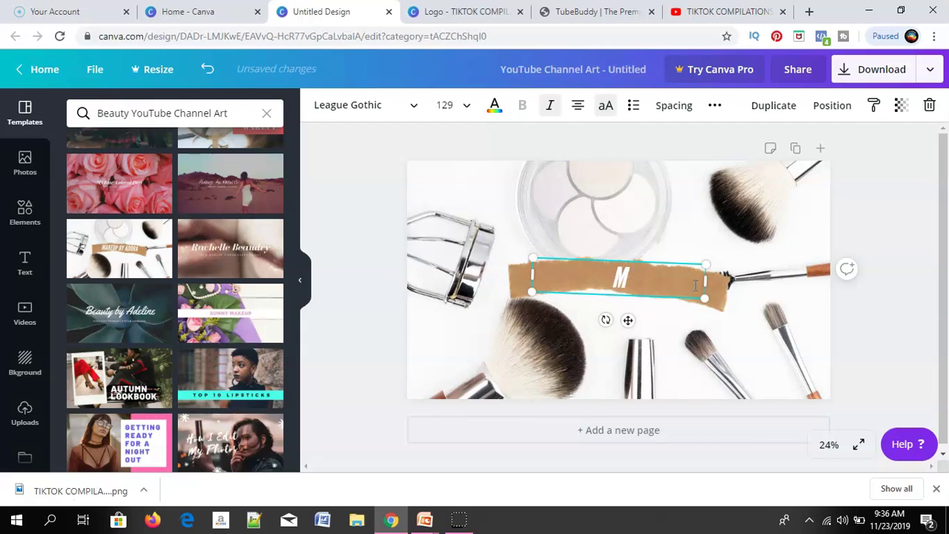
{"action": "type", "text": "TIKTOK VIDEOS DAIL"}
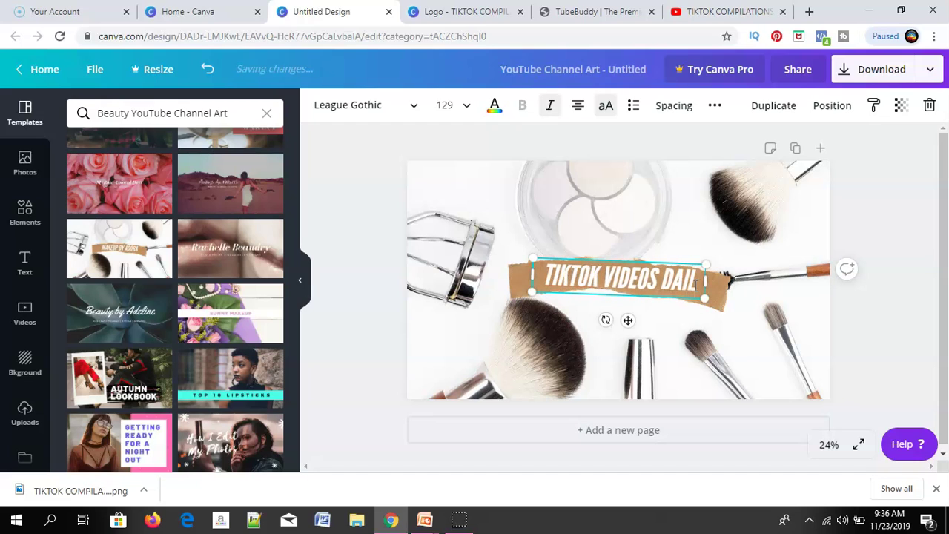
{"action": "type", "text": "Y"}
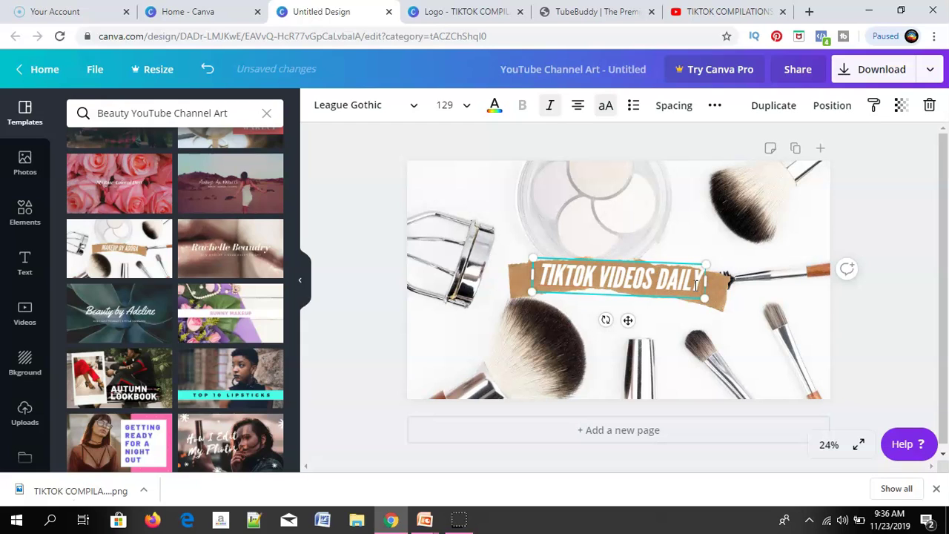
- Download the channel art as a PNG and dismiss the Canva Pro offer
{"action": "left_click", "coordinate": [863, 74]}
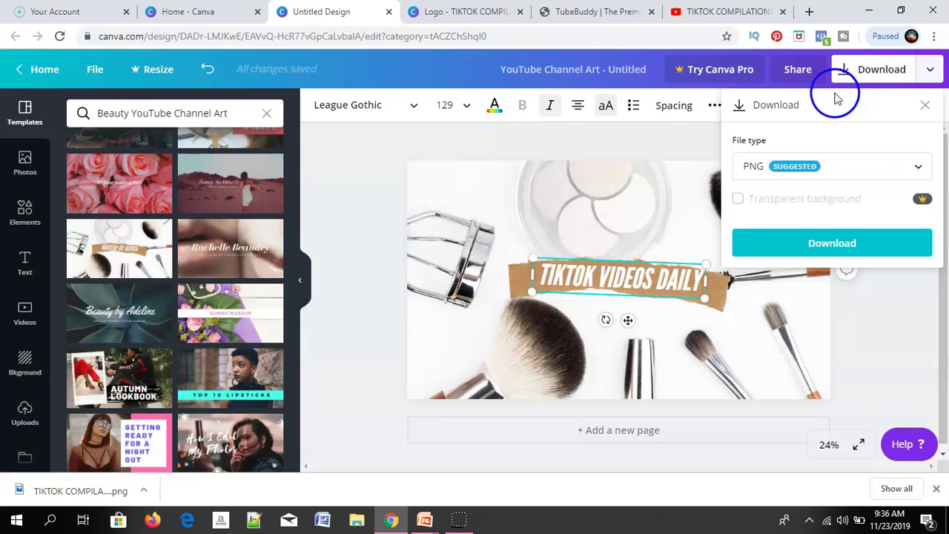
{"action": "left_click", "coordinate": [819, 245]}
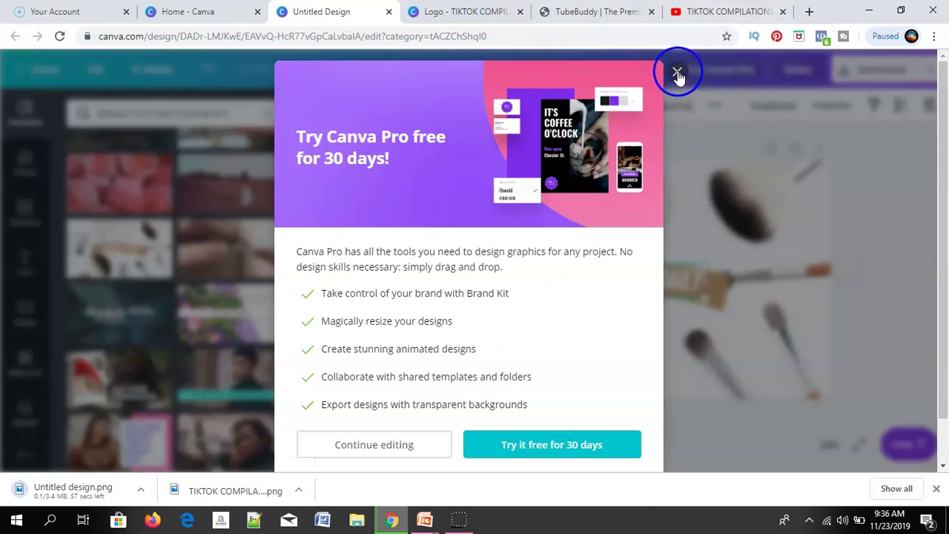
{"action": "left_click", "coordinate": [678, 74]}
- On the YouTube channel page, start editing the channel icon and open the channel art upload dialog
{"action": "left_click", "coordinate": [725, 11]}
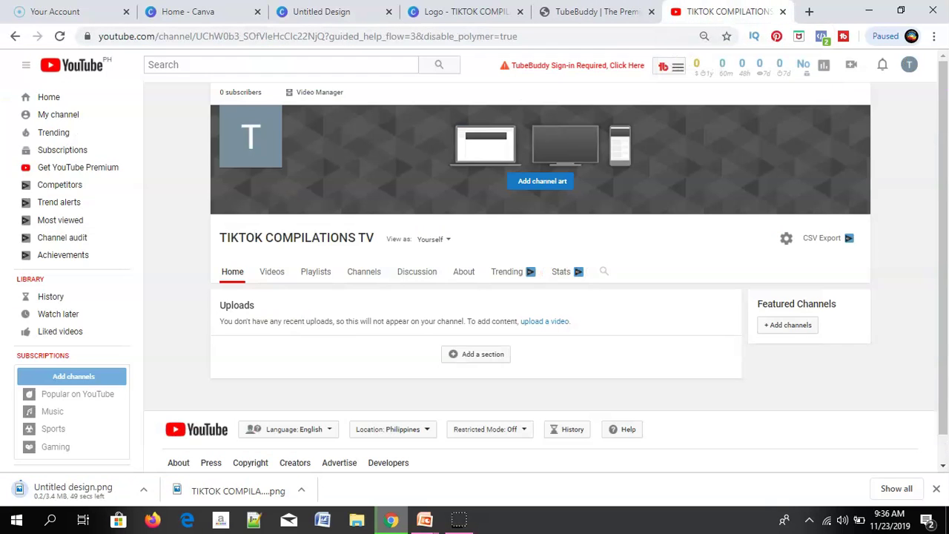
{"action": "mouse_move", "coordinate": [216, 151]}
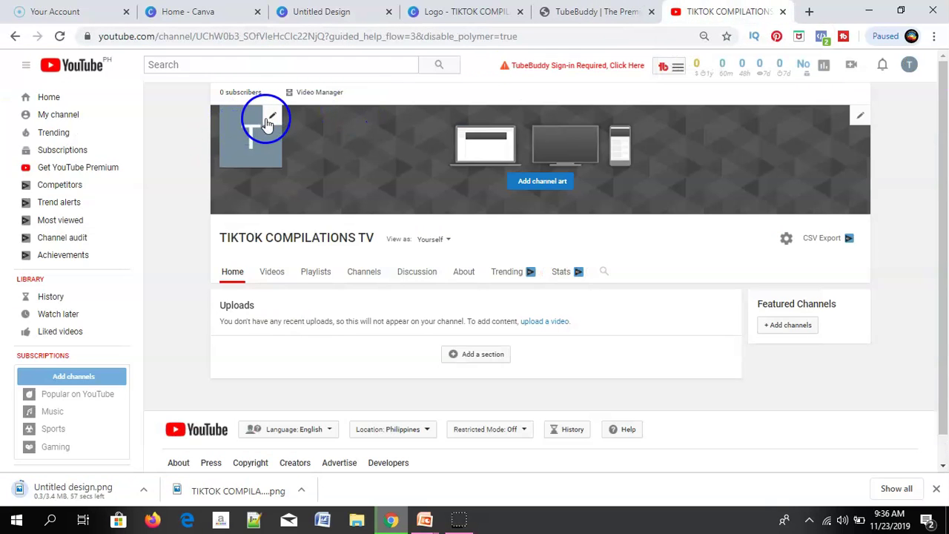
{"action": "left_click", "coordinate": [263, 123]}
{"action": "left_click", "coordinate": [607, 288]}
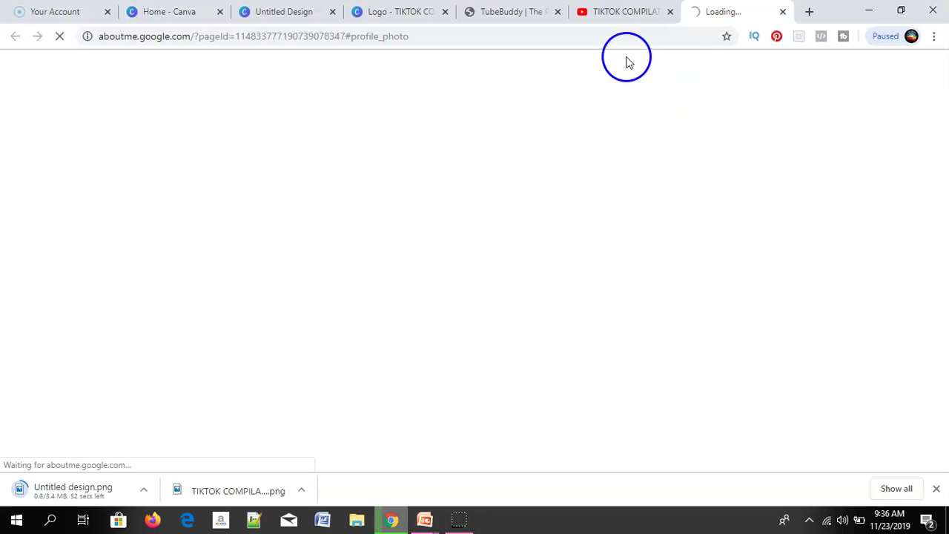
{"action": "left_click", "coordinate": [623, 11]}
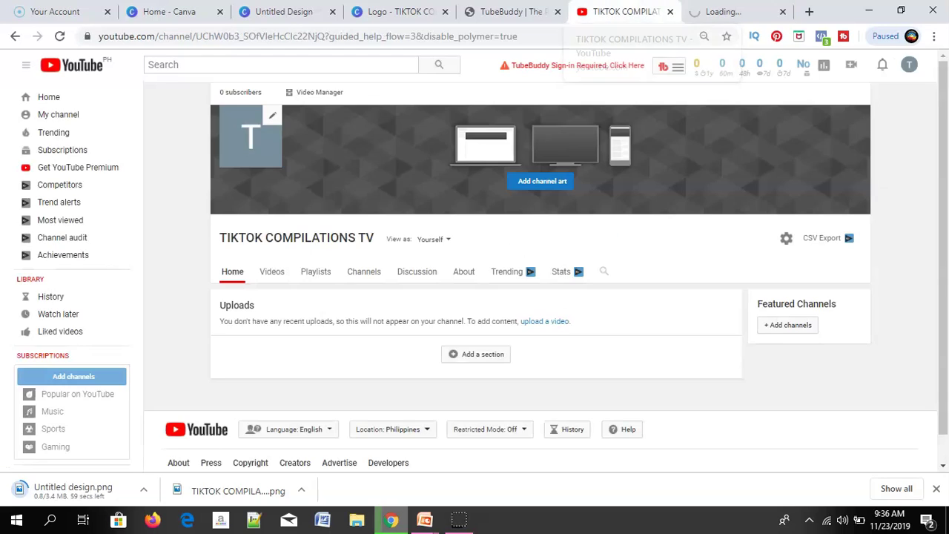
{"action": "left_click", "coordinate": [540, 186]}
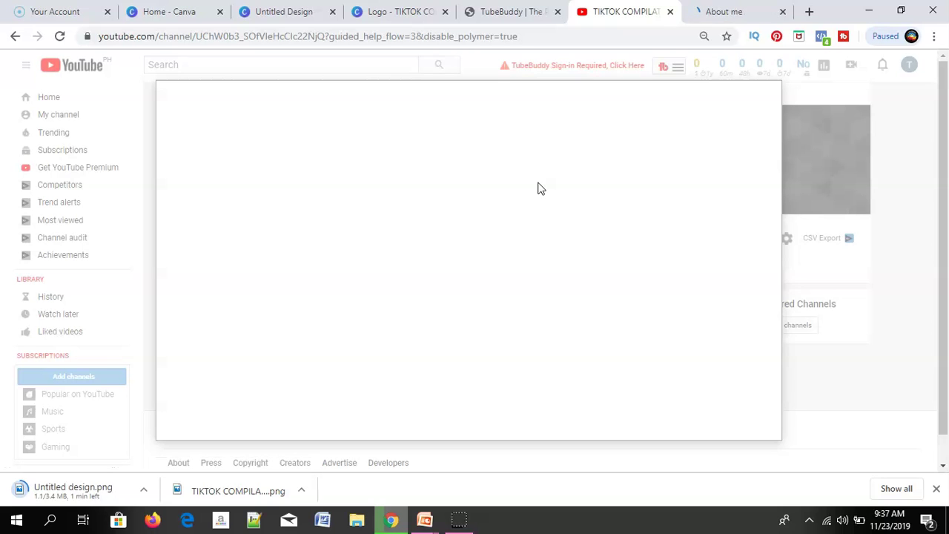
- On the Google About me page, start uploading a new profile photo from the computer
{"action": "left_click", "coordinate": [722, 13]}
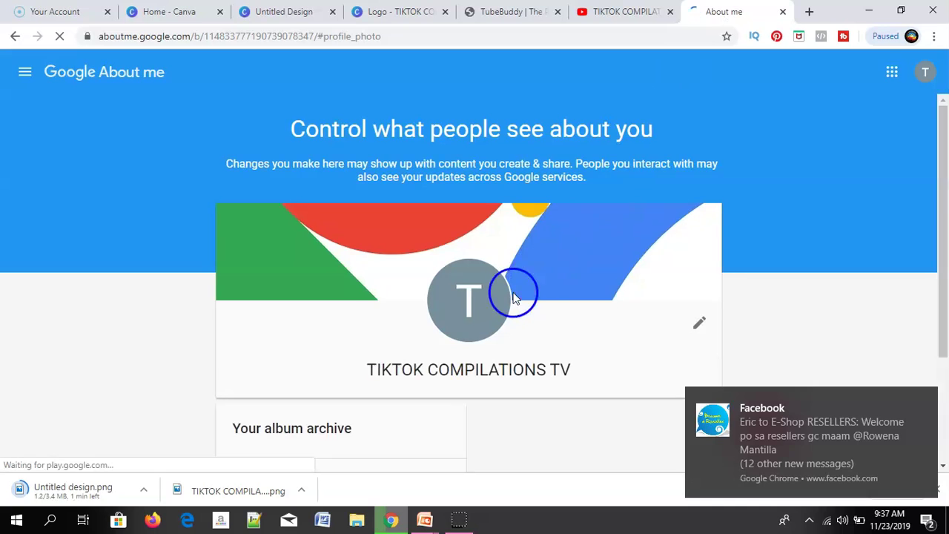
{"action": "left_click", "coordinate": [515, 290]}
{"action": "left_click", "coordinate": [372, 151]}
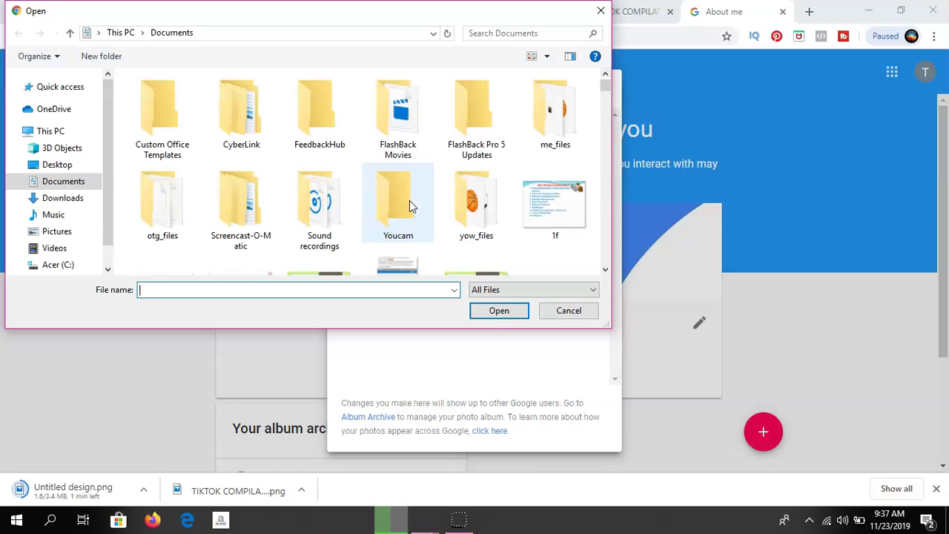
- Look through the Downloads folder for the logo image to use as the profile photo
{"action": "left_click", "coordinate": [74, 199]}
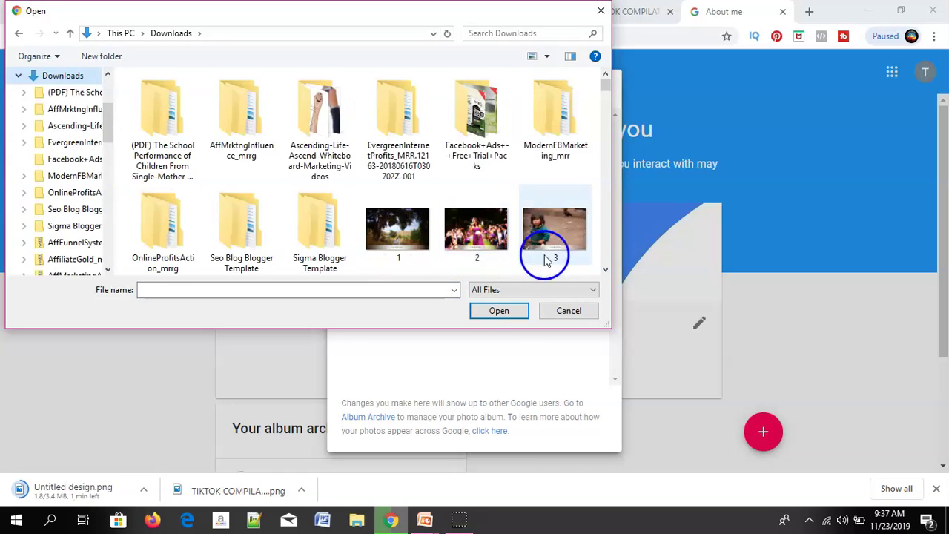
{"action": "left_click", "coordinate": [607, 269]}
{"action": "left_click", "coordinate": [606, 269]}
{"action": "left_click", "coordinate": [607, 269]}
{"action": "left_click", "coordinate": [607, 269]}
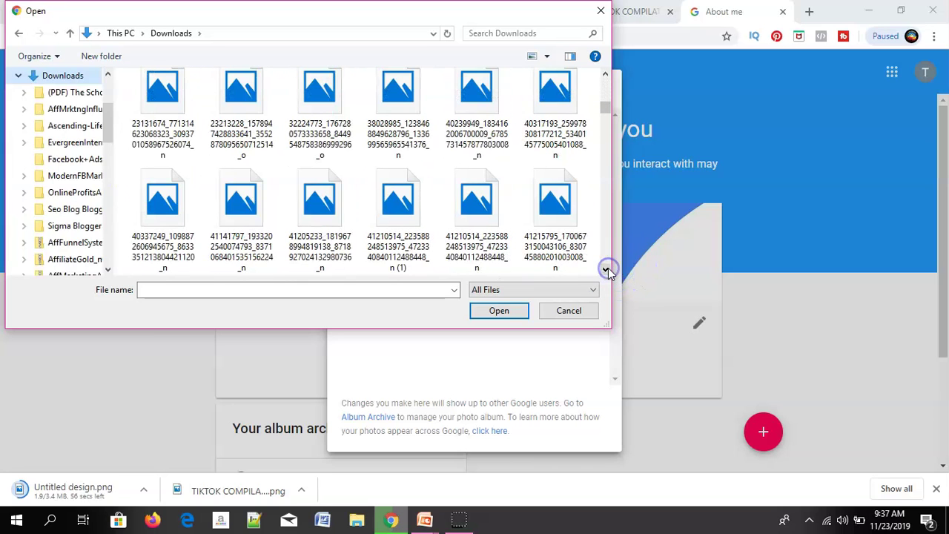
{"action": "left_click", "coordinate": [607, 269]}
{"action": "left_click", "coordinate": [607, 269]}
{"action": "left_click", "coordinate": [607, 269]}
{"action": "left_click", "coordinate": [606, 269]}
{"action": "left_click", "coordinate": [607, 269]}
{"action": "left_click", "coordinate": [606, 269]}
{"action": "left_click", "coordinate": [607, 269]}
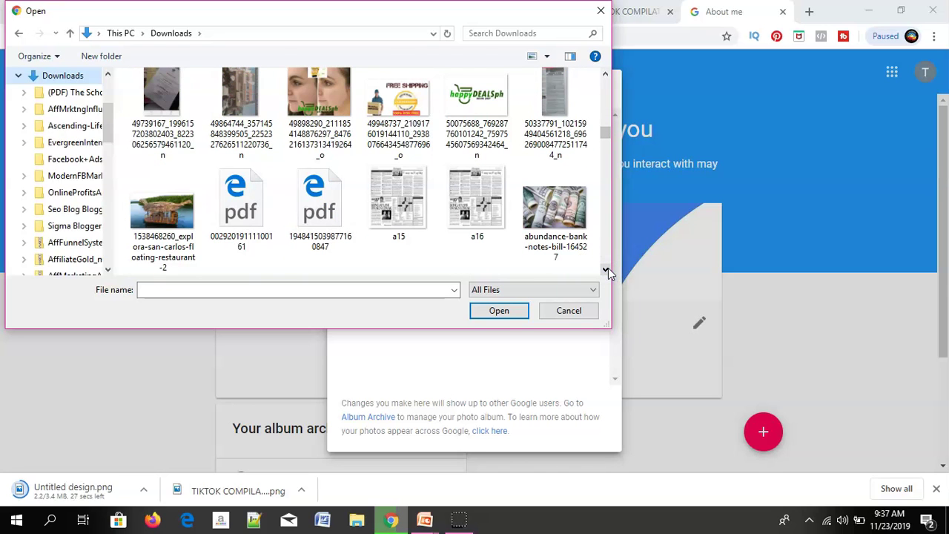
{"action": "left_click", "coordinate": [607, 270]}
{"action": "left_click", "coordinate": [607, 269]}
{"action": "left_click", "coordinate": [607, 269]}
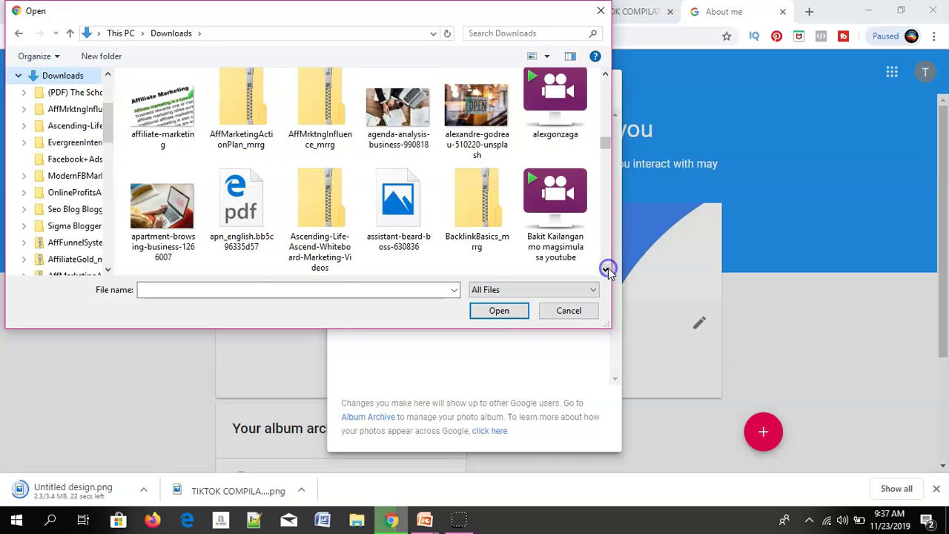
{"action": "left_click", "coordinate": [607, 269]}
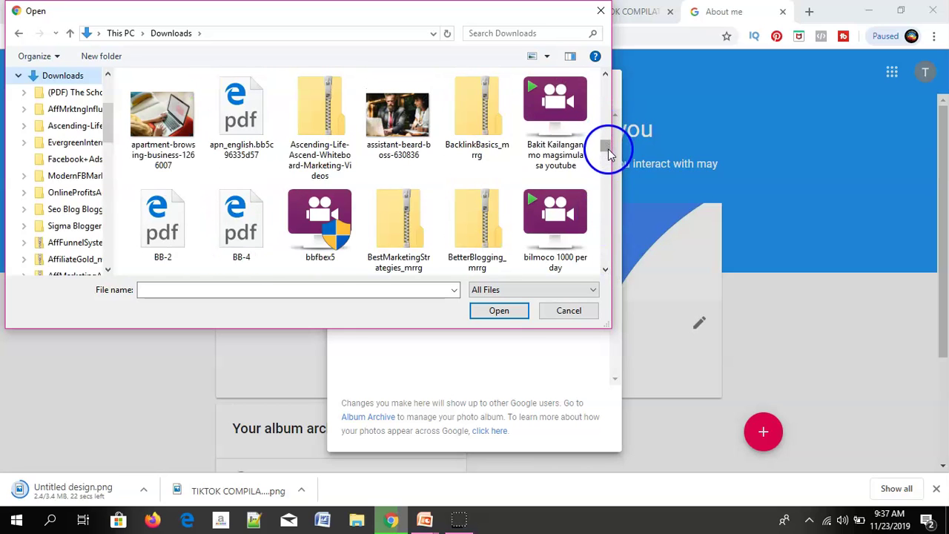
{"action": "left_click_drag", "start_coordinate": [608, 150], "coordinate": [604, 212]}
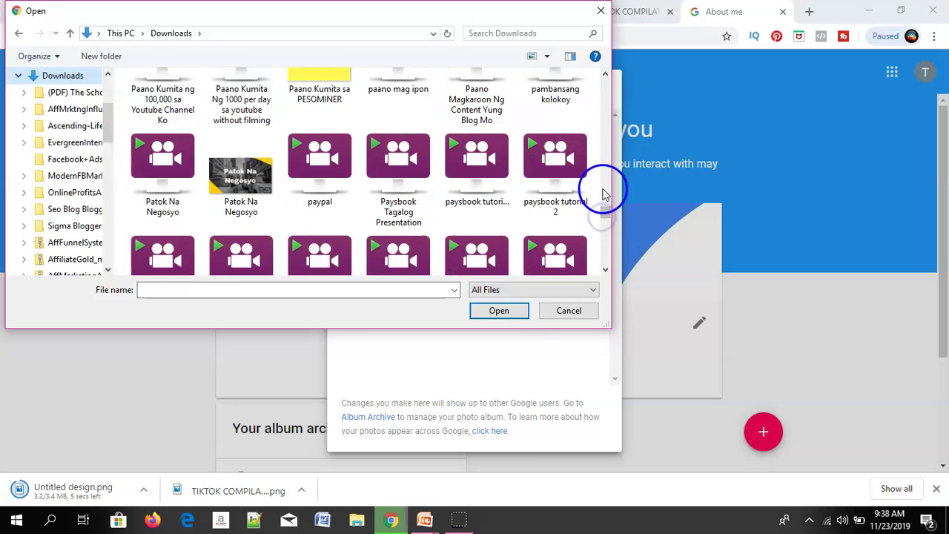
{"action": "left_click", "coordinate": [605, 75]}
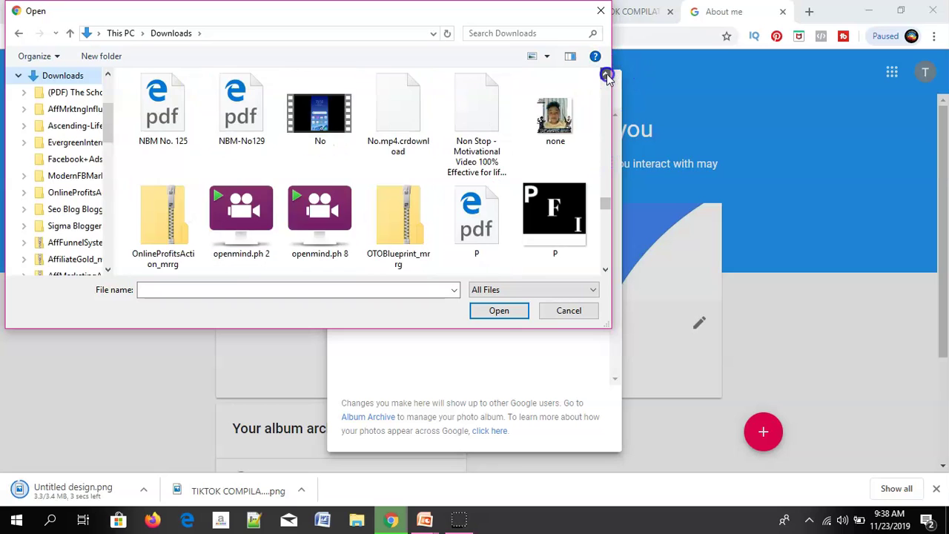
{"action": "left_click", "coordinate": [606, 75]}
{"action": "left_click", "coordinate": [606, 75]}
{"action": "left_click", "coordinate": [606, 75]}
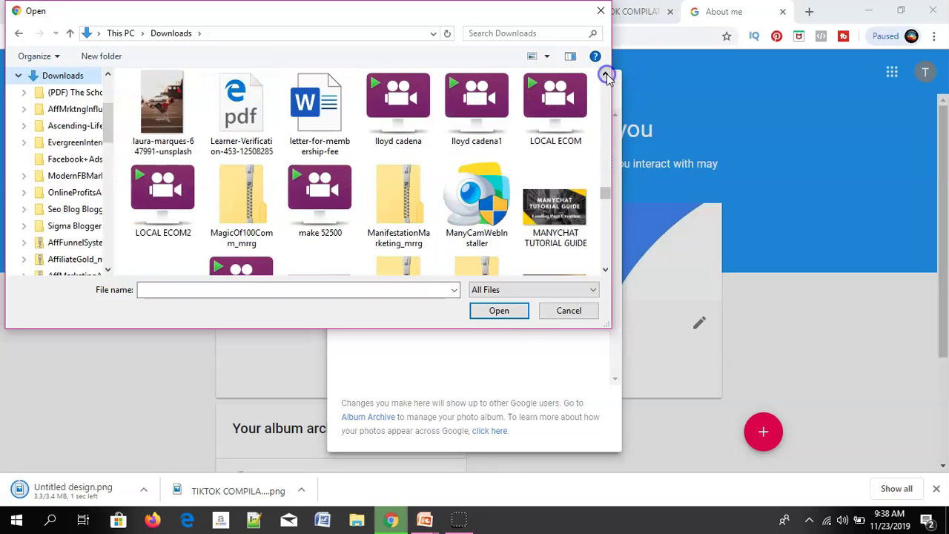
{"action": "left_click", "coordinate": [606, 75]}
{"action": "left_click", "coordinate": [606, 75]}
{"action": "left_click", "coordinate": [606, 75]}
{"action": "left_click", "coordinate": [606, 75]}
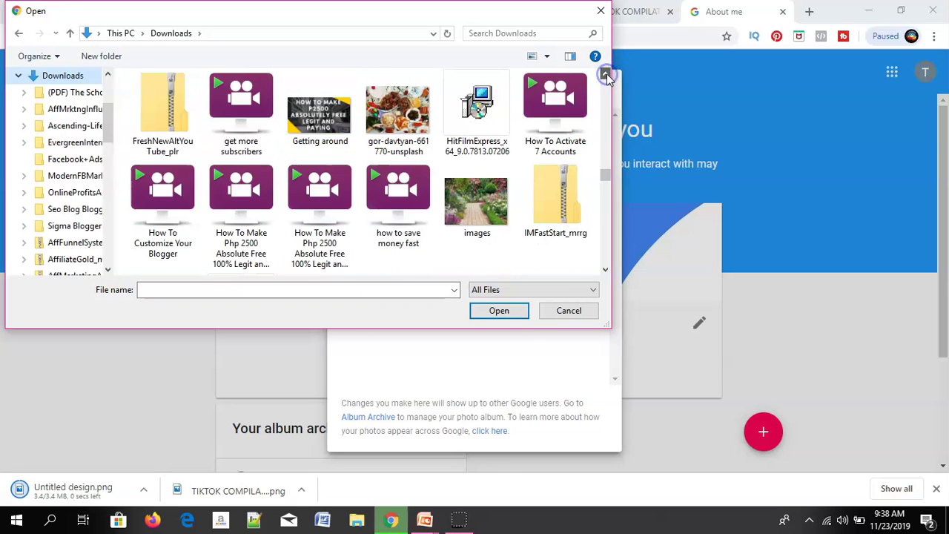
{"action": "left_click", "coordinate": [606, 75]}
{"action": "left_click", "coordinate": [606, 75]}
{"action": "left_click", "coordinate": [606, 75]}
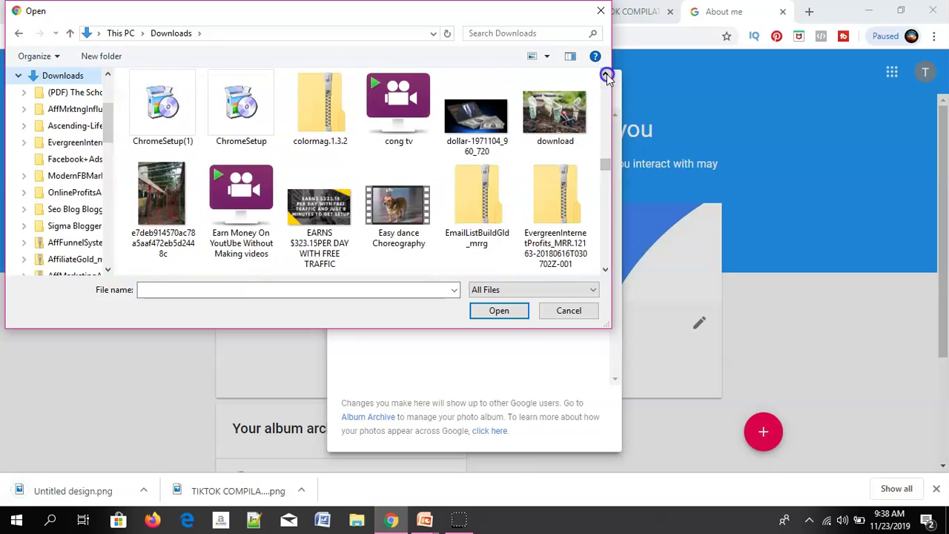
{"action": "left_click", "coordinate": [606, 75]}
{"action": "left_click", "coordinate": [606, 75]}
{"action": "left_click", "coordinate": [606, 75]}
{"action": "left_click", "coordinate": [606, 75]}
{"action": "left_click", "coordinate": [606, 75]}
{"action": "left_click", "coordinate": [606, 75]}
{"action": "left_click", "coordinate": [606, 74]}
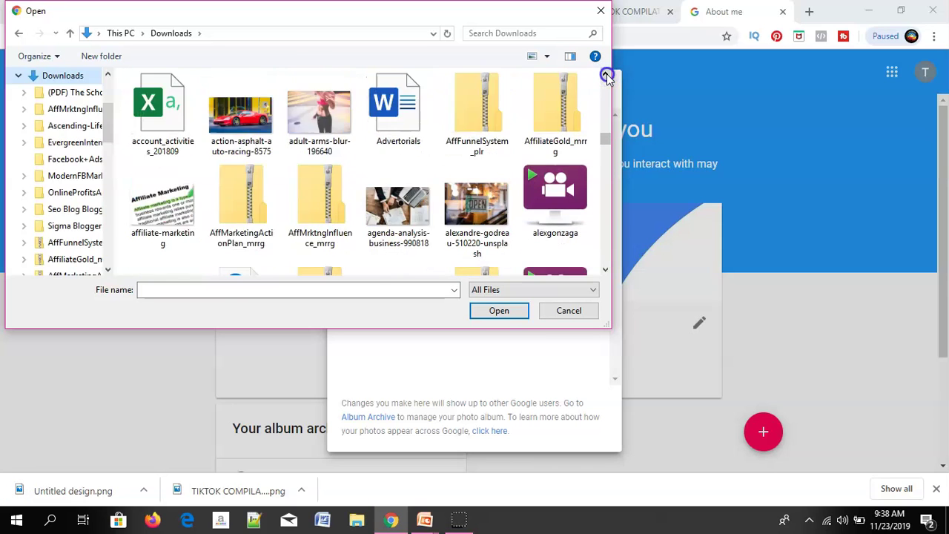
{"action": "left_click", "coordinate": [606, 75]}
{"action": "left_click", "coordinate": [606, 75]}
{"action": "left_click", "coordinate": [606, 75]}
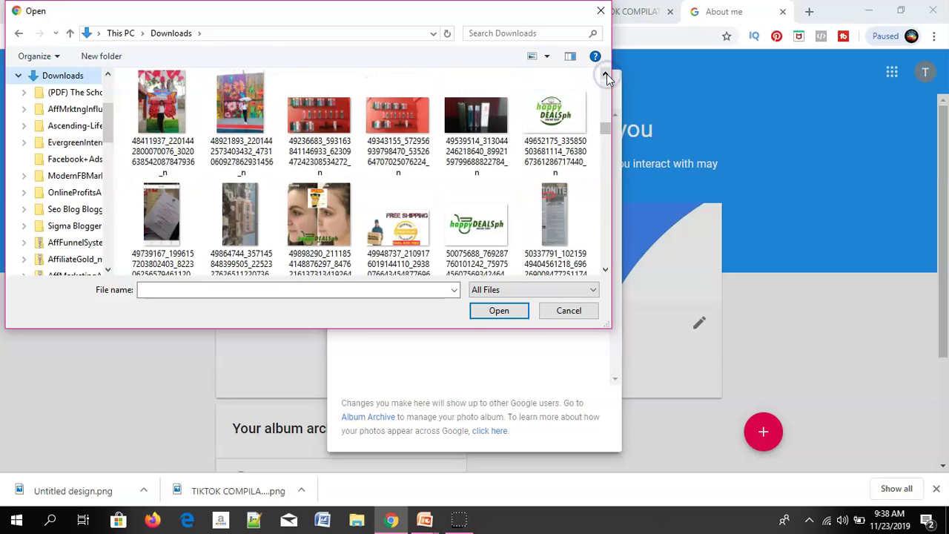
{"action": "left_click", "coordinate": [606, 74]}
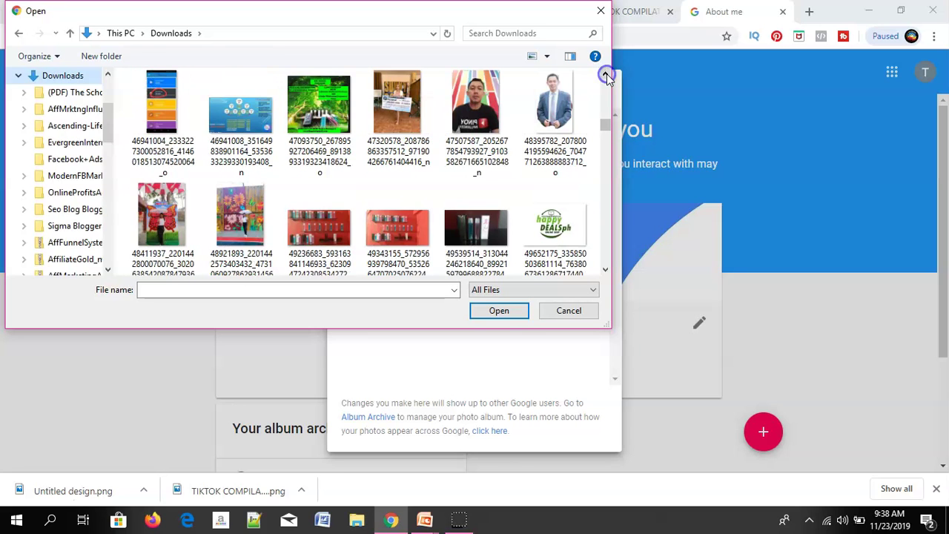
{"action": "left_click", "coordinate": [606, 75]}
{"action": "left_click", "coordinate": [606, 75]}
{"action": "left_click", "coordinate": [606, 75]}
{"action": "left_click", "coordinate": [606, 75]}
{"action": "left_click", "coordinate": [606, 75]}
{"action": "left_click", "coordinate": [606, 75]}
{"action": "left_click", "coordinate": [606, 75]}
{"action": "left_click", "coordinate": [606, 75]}
{"action": "left_click", "coordinate": [606, 75]}
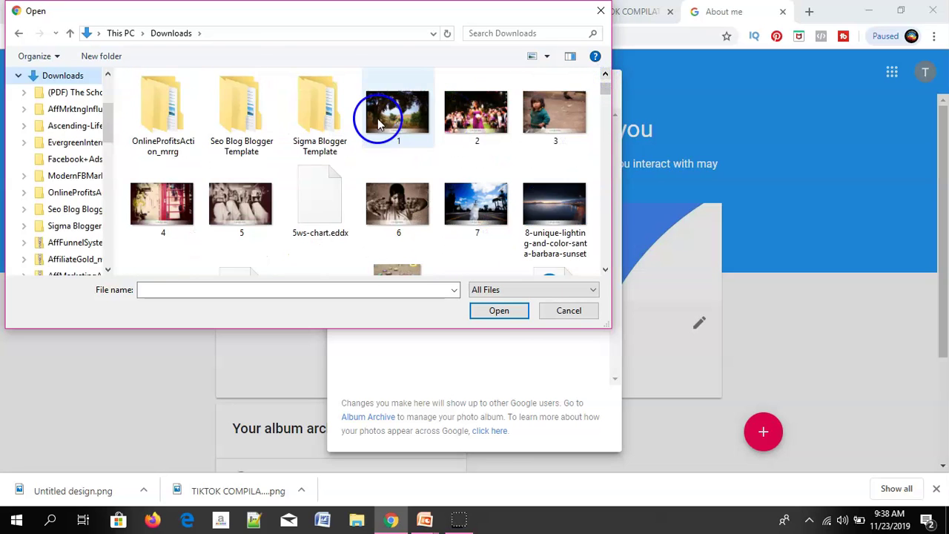
- Look through the Documents folder for the logo image to use as the profile photo
{"action": "left_click", "coordinate": [107, 75]}
{"action": "left_click", "coordinate": [107, 75]}
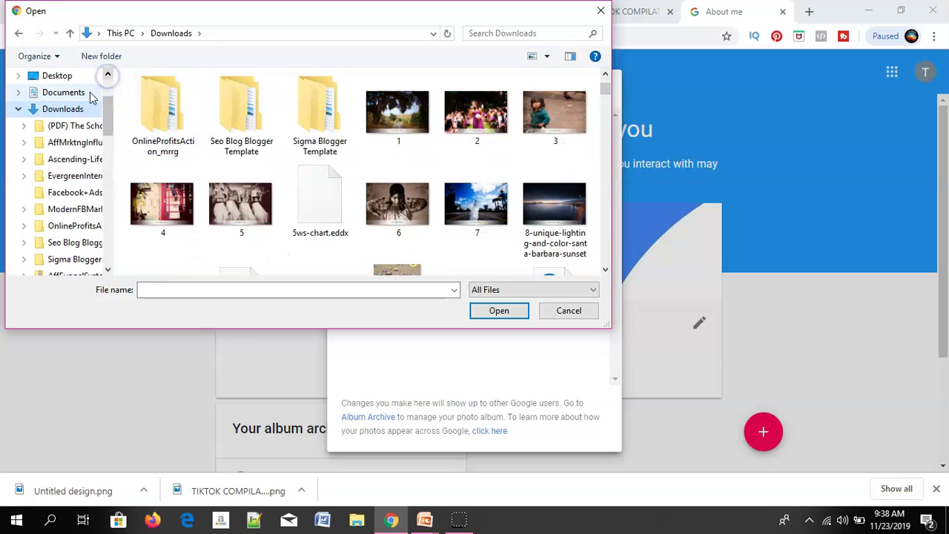
{"action": "left_click", "coordinate": [81, 93]}
{"action": "left_click", "coordinate": [606, 269]}
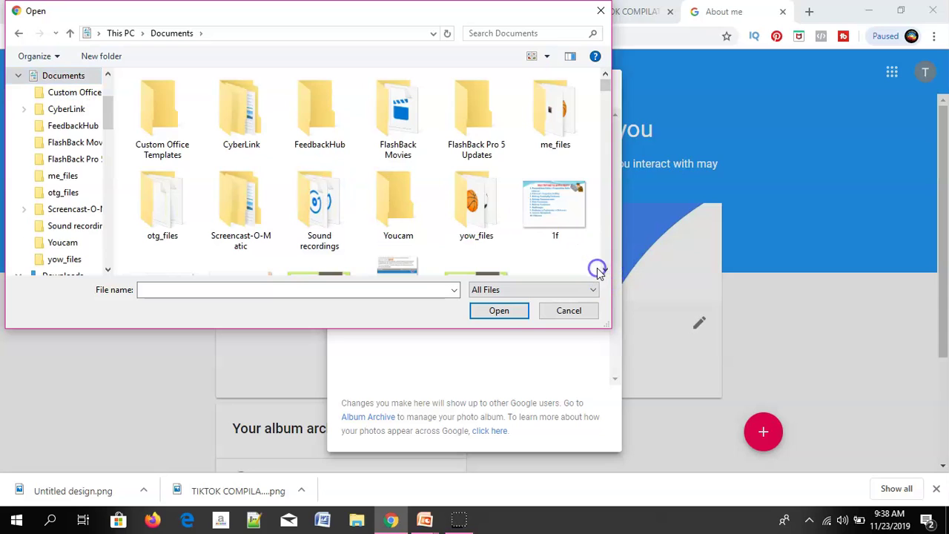
{"action": "left_click", "coordinate": [605, 271]}
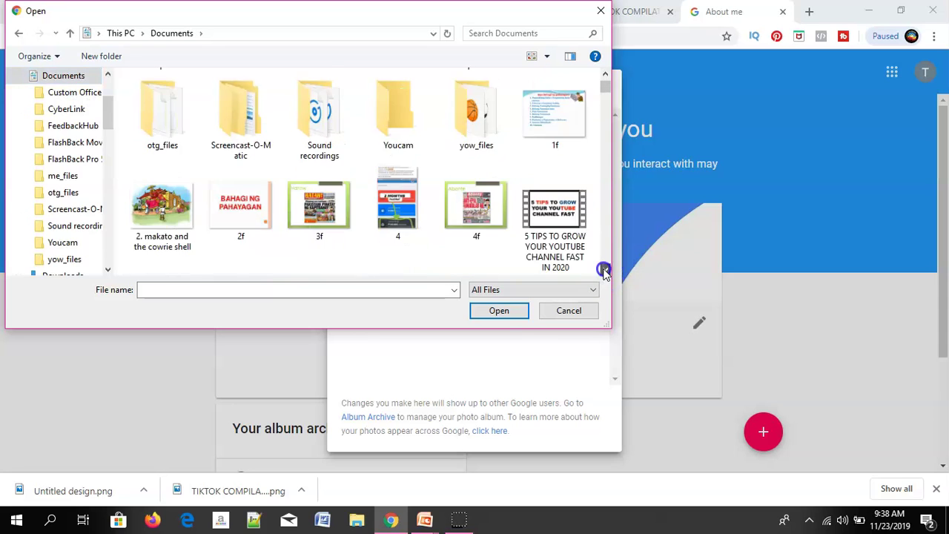
{"action": "left_click", "coordinate": [605, 271]}
{"action": "left_click", "coordinate": [606, 271]}
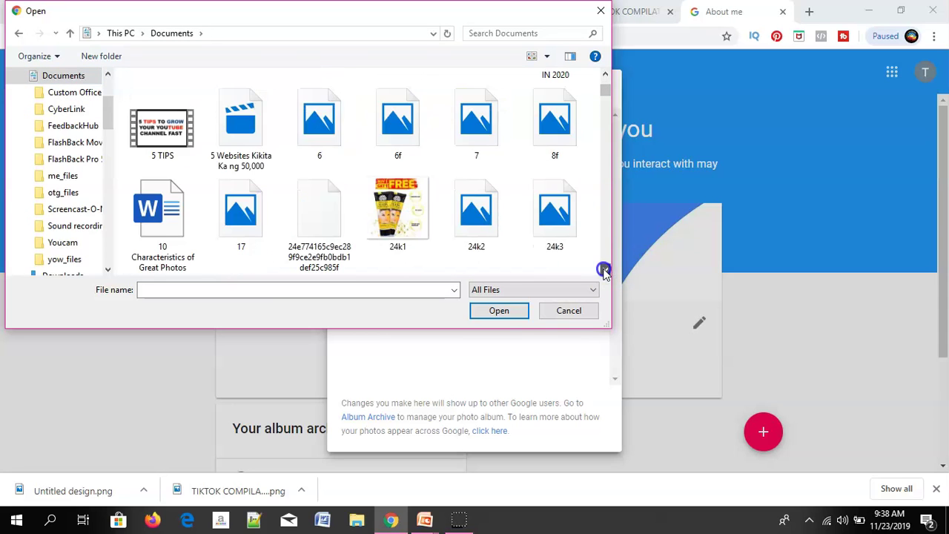
{"action": "left_click", "coordinate": [606, 271]}
{"action": "left_click", "coordinate": [605, 271]}
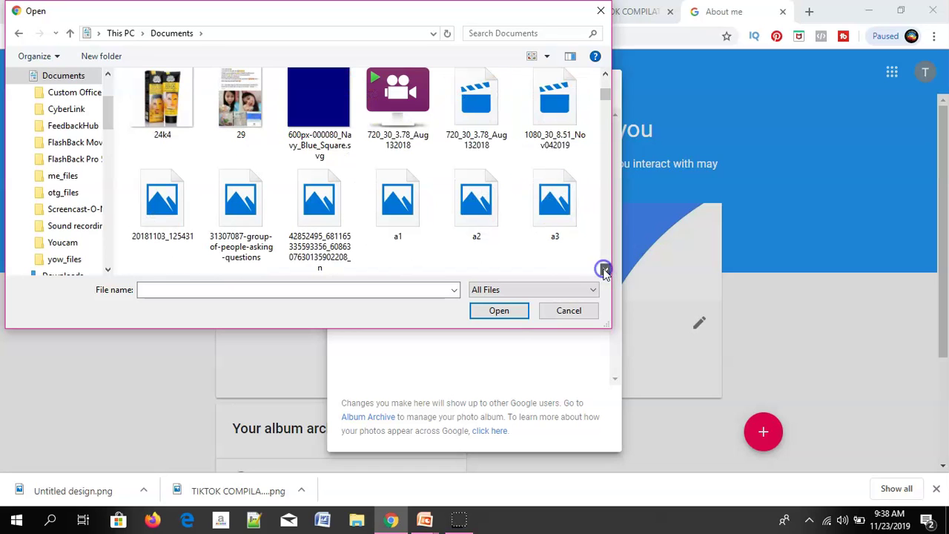
{"action": "left_click", "coordinate": [605, 271]}
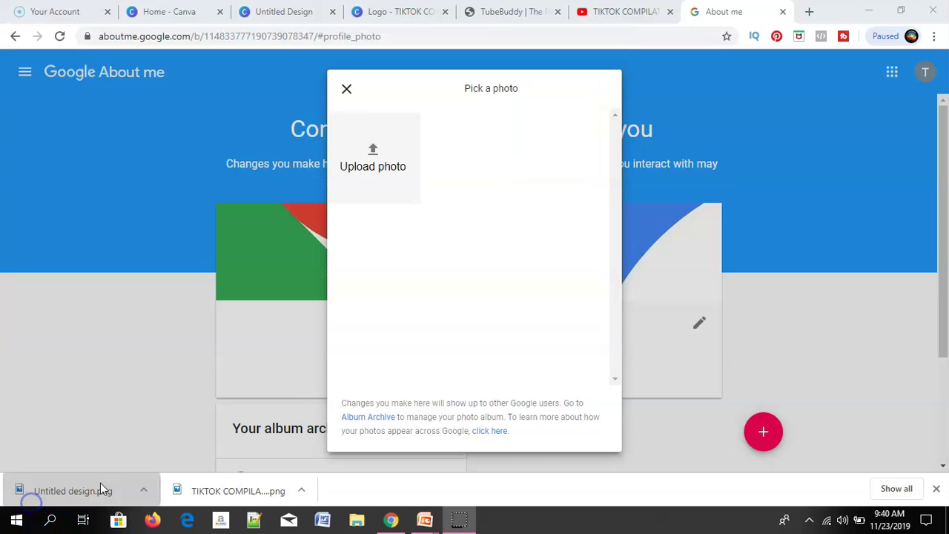
- Try to upload the downloaded Untitled design.png as the Google profile photo, and check and close the system notifications
{"action": "left_click", "coordinate": [114, 483]}
{"action": "left_click_drag", "start_coordinate": [114, 485], "coordinate": [372, 179]}
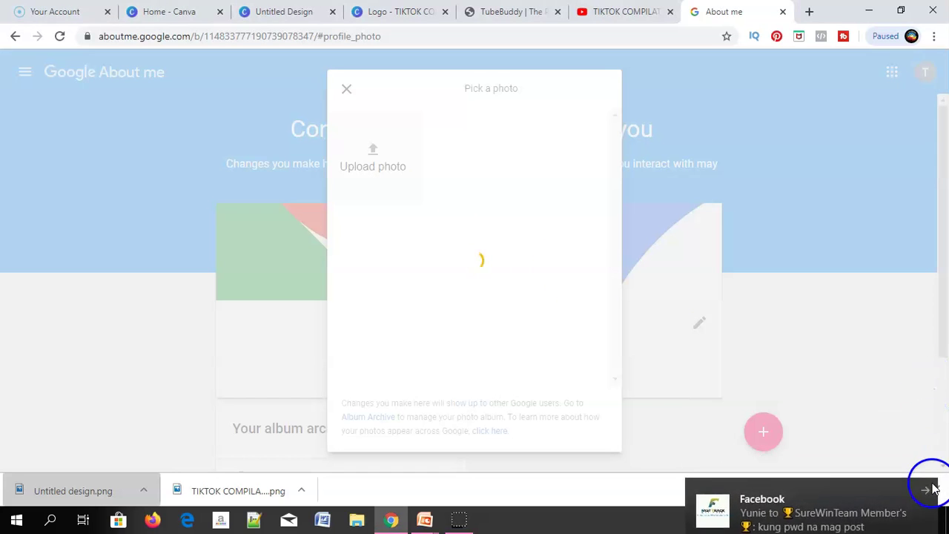
{"action": "left_click", "coordinate": [926, 519]}
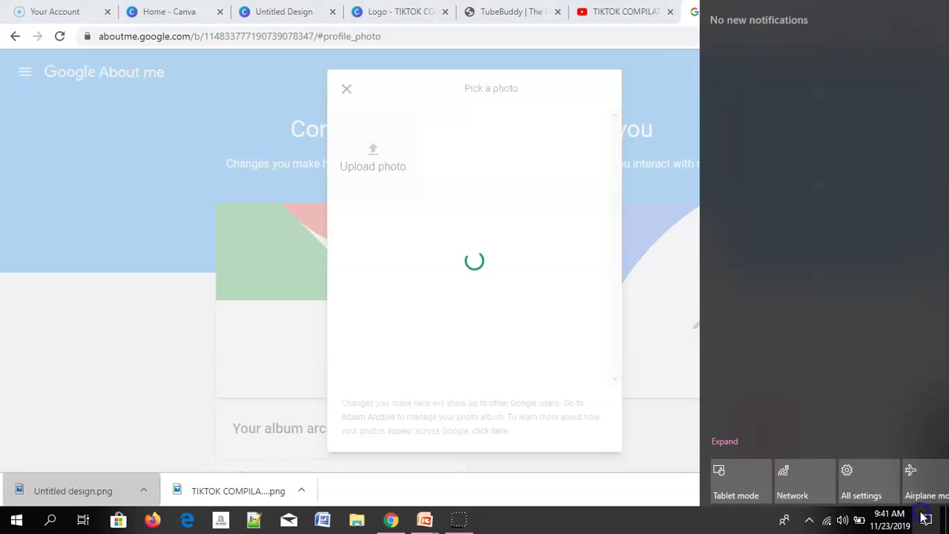
{"action": "left_click", "coordinate": [927, 519]}
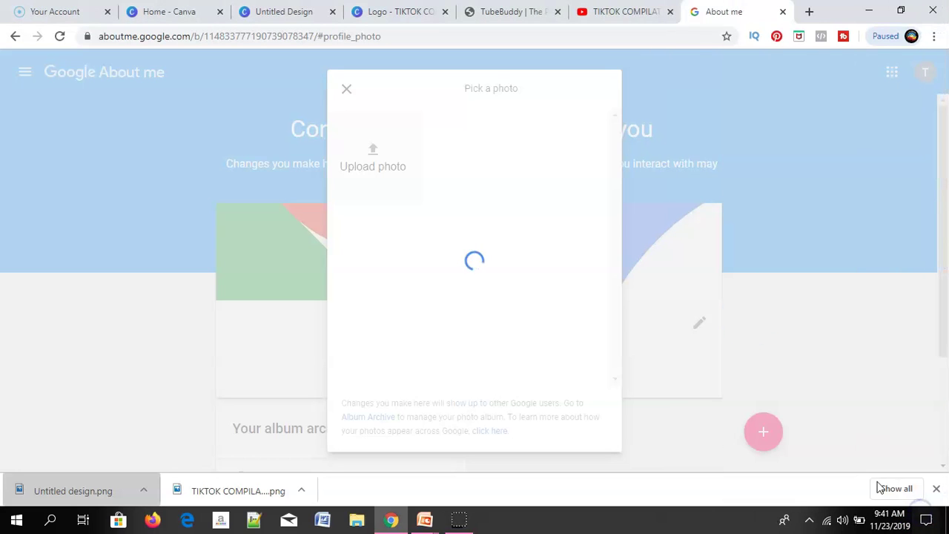
- On the YouTube channel page, try to upload the downloaded TIKTOK COMPILA....png image as the channel art
{"action": "left_click", "coordinate": [617, 11]}
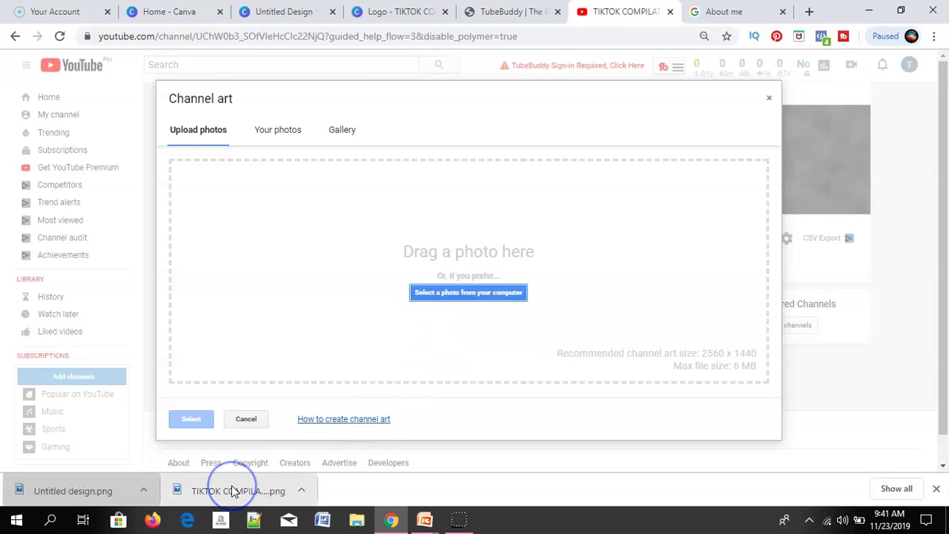
{"action": "left_click_drag", "start_coordinate": [233, 491], "coordinate": [455, 300]}
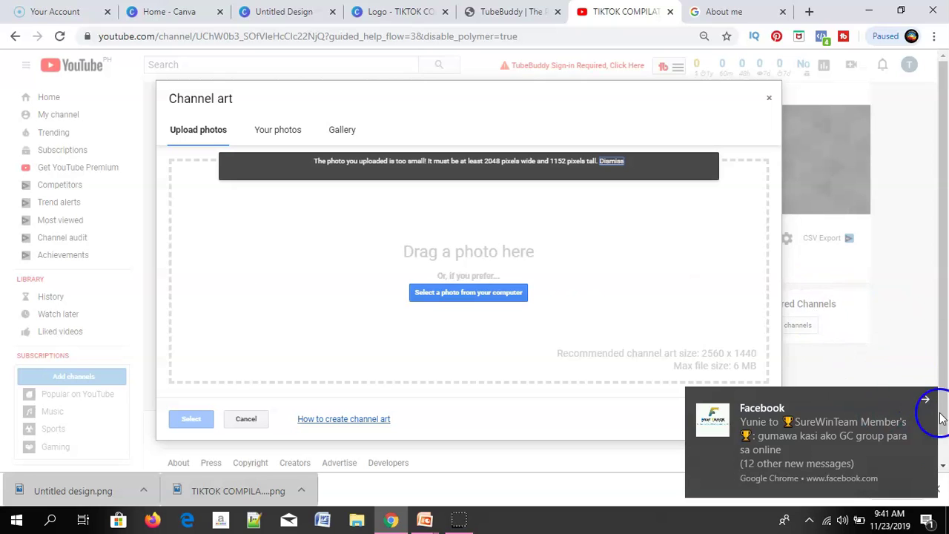
{"action": "left_click", "coordinate": [930, 525]}
{"action": "left_click", "coordinate": [929, 525]}
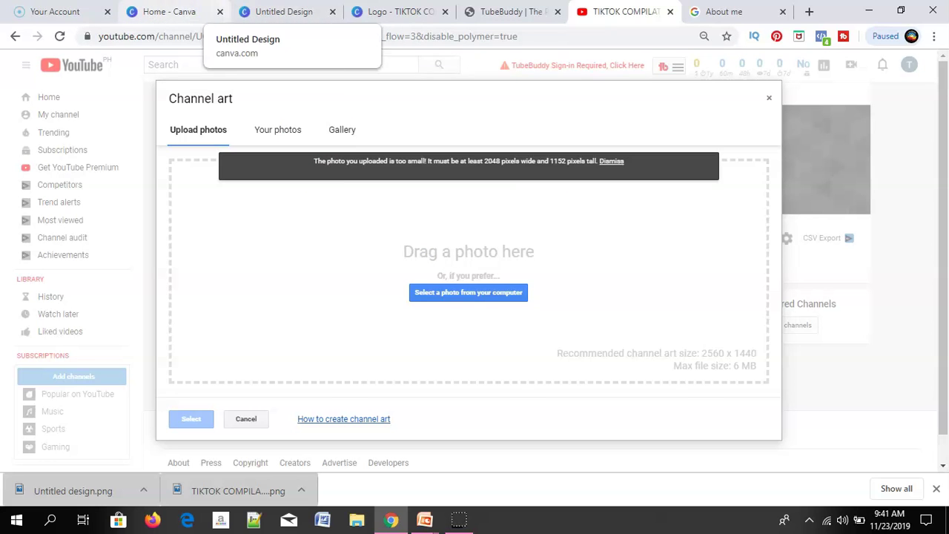
- Review the TIKTOK VIDEOS DAILY channel art and the home page in Canva, and return to YouTube's channel art upload
{"action": "left_click", "coordinate": [286, 12]}
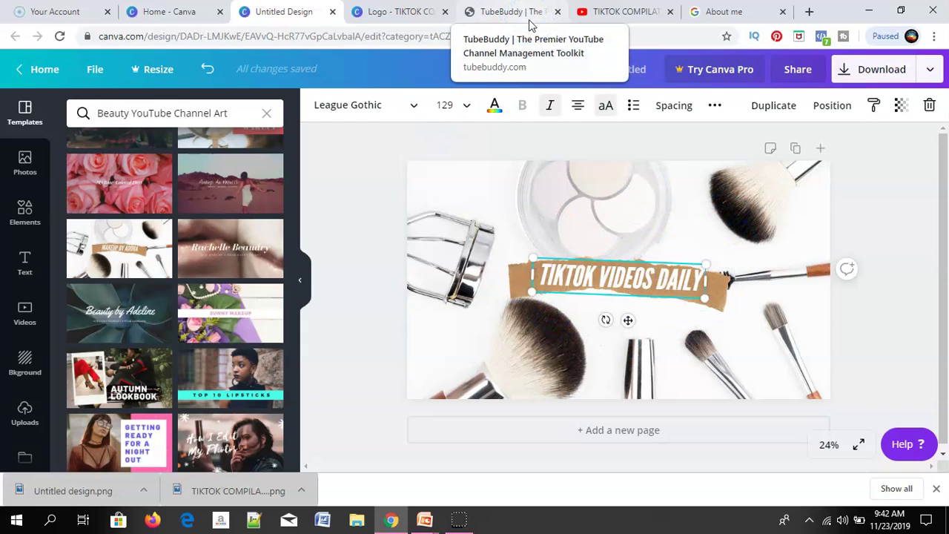
{"action": "left_click", "coordinate": [656, 15]}
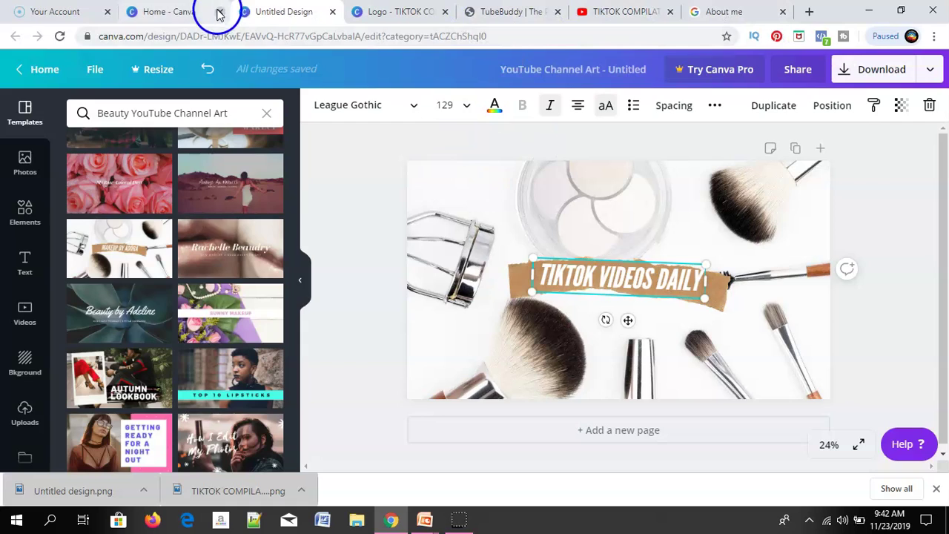
{"action": "left_click", "coordinate": [183, 13]}
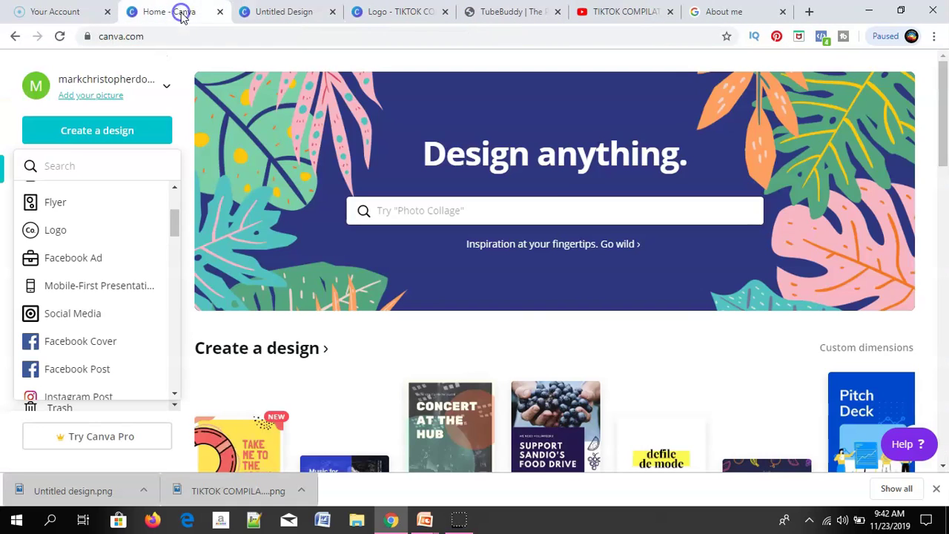
{"action": "left_click", "coordinate": [629, 12]}
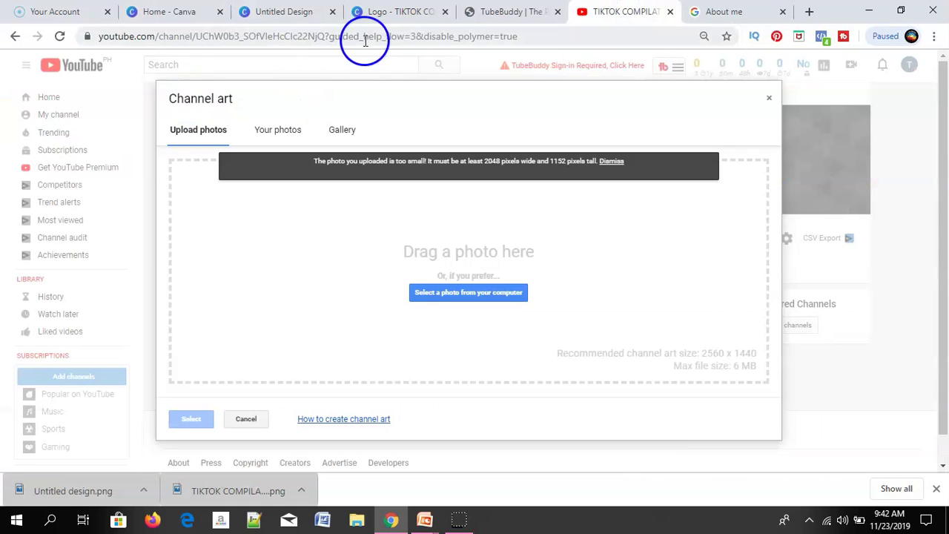
- Return to the Google About me page and try to finish cropping the uploaded profile photo
{"action": "left_click", "coordinate": [708, 21]}
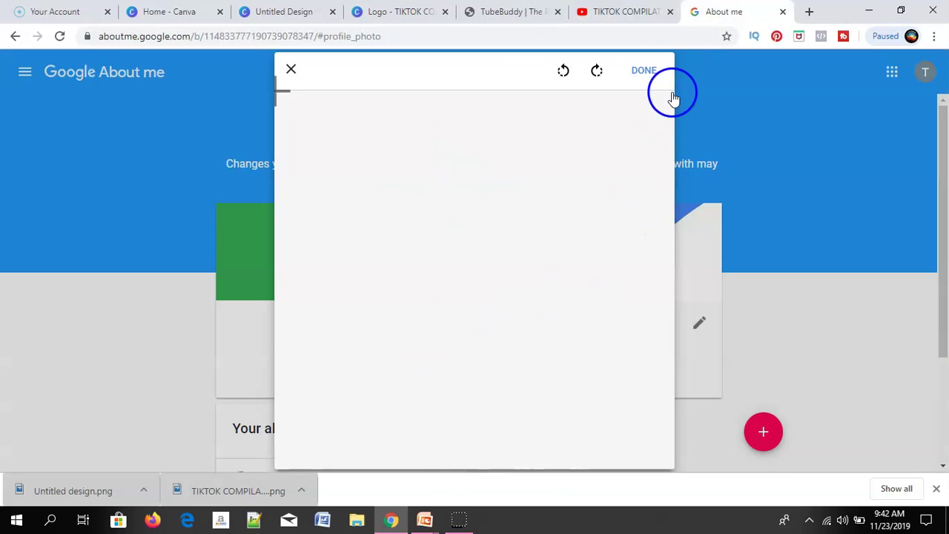
{"action": "left_click", "coordinate": [645, 70]}
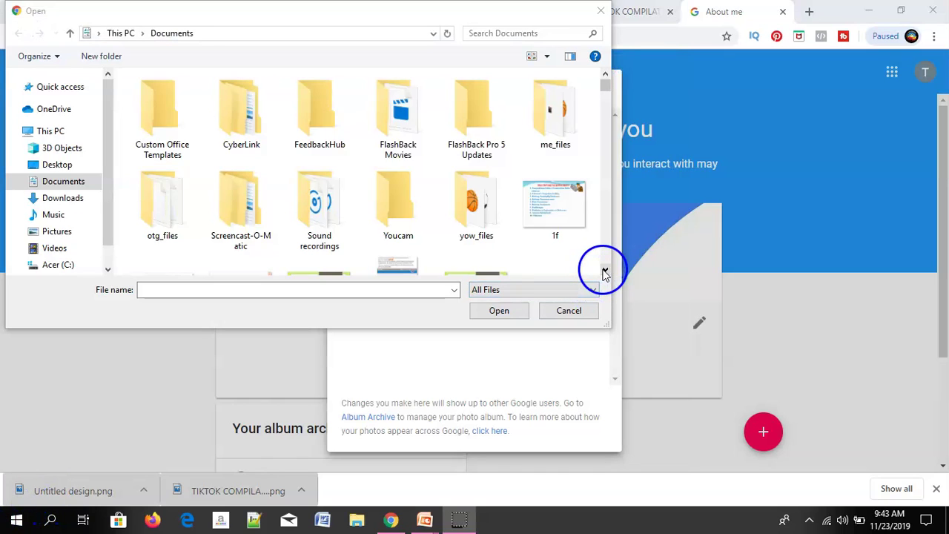
- Try to upload the AffFunnelSystem_plr image from Documents as the Google profile photo, and leave the crop window
{"action": "scroll", "coordinate": [604, 271], "scroll_direction": "down", "scroll_amount": 2}
{"action": "left_click", "coordinate": [604, 272]}
{"action": "left_click", "coordinate": [604, 272]}
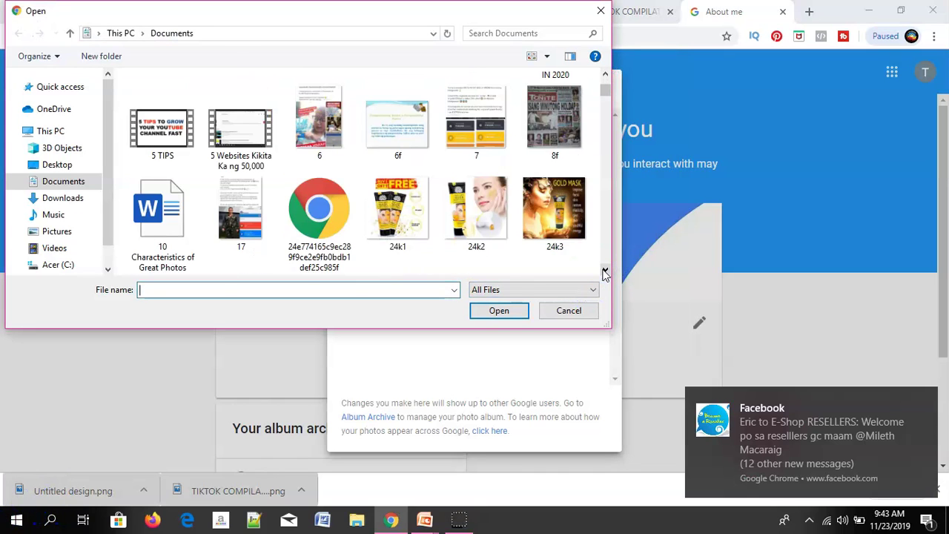
{"action": "left_click", "coordinate": [604, 272]}
{"action": "left_click", "coordinate": [605, 272]}
{"action": "left_click", "coordinate": [605, 271]}
{"action": "left_click", "coordinate": [605, 272]}
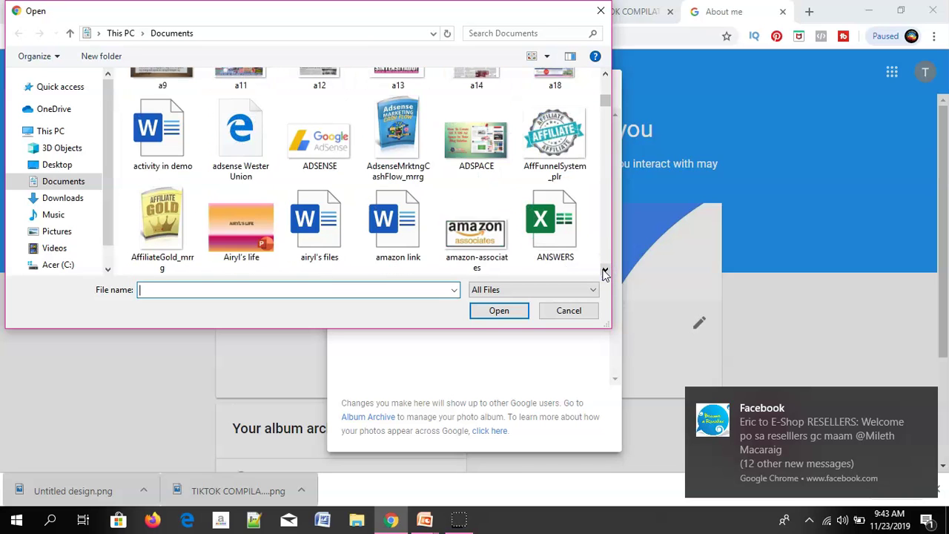
{"action": "left_click", "coordinate": [604, 272]}
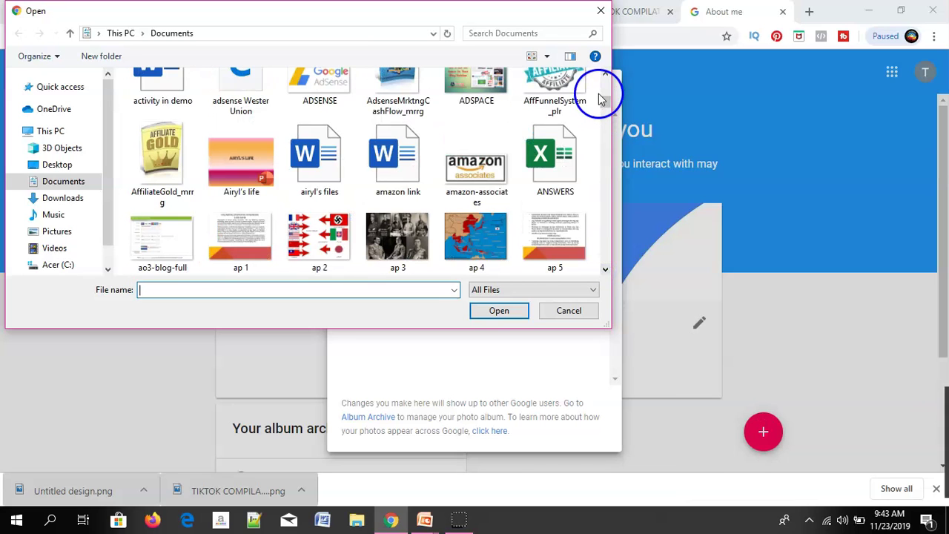
{"action": "left_click", "coordinate": [605, 74]}
{"action": "left_click", "coordinate": [605, 75]}
{"action": "left_click", "coordinate": [605, 74]}
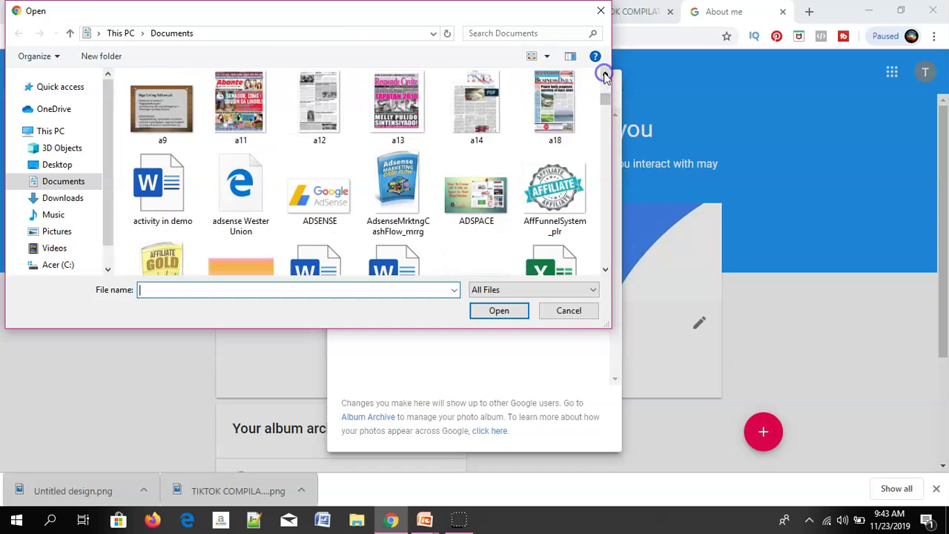
{"action": "left_click", "coordinate": [555, 192]}
{"action": "left_click", "coordinate": [499, 312]}
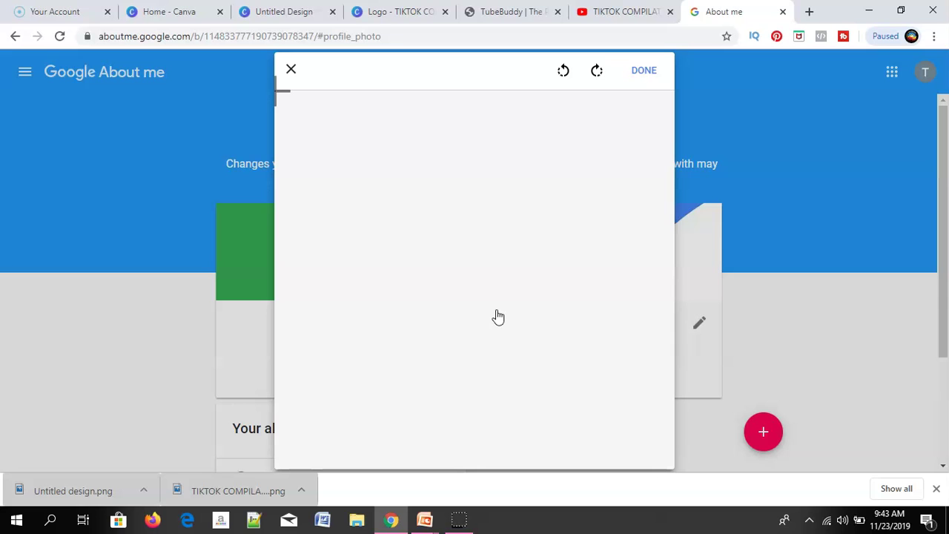
{"action": "left_click", "coordinate": [654, 69]}
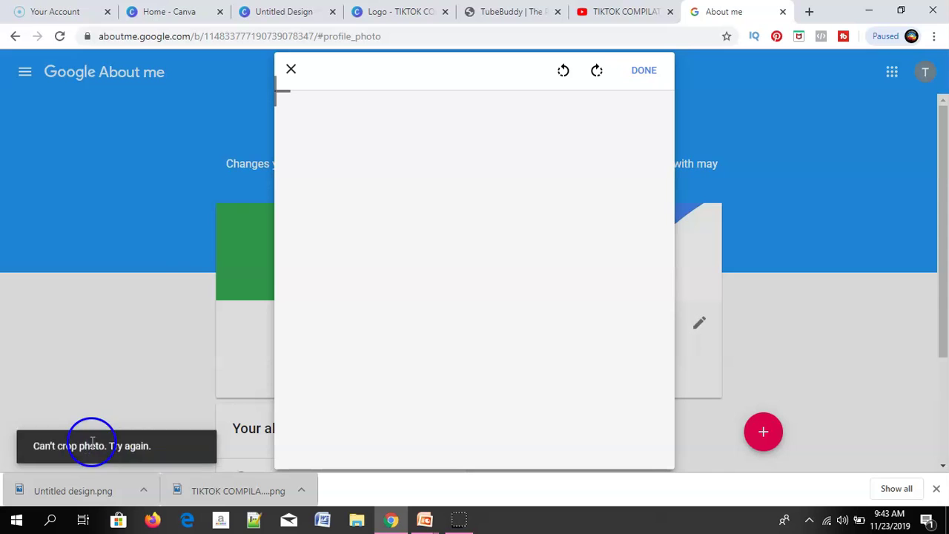
{"action": "left_click", "coordinate": [807, 84]}
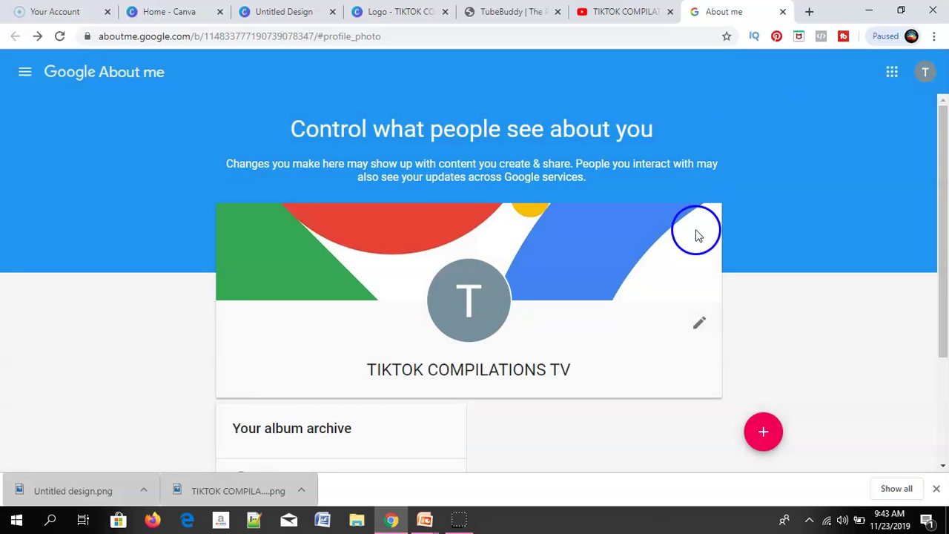
- Upload the car image from Documents as the Google profile photo, keeping the suggested crop, and dismiss the update notice
{"action": "left_click", "coordinate": [697, 324]}
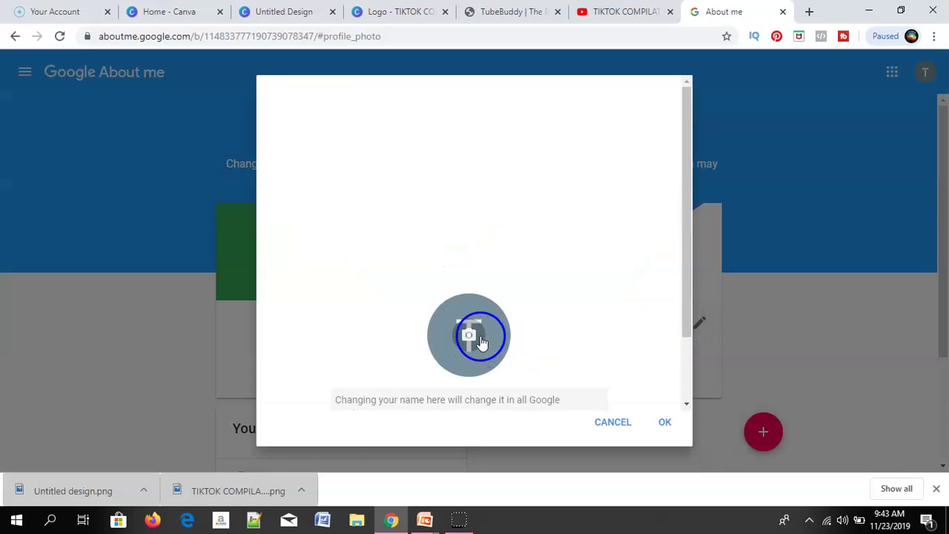
{"action": "left_click", "coordinate": [479, 336]}
{"action": "left_click", "coordinate": [359, 158]}
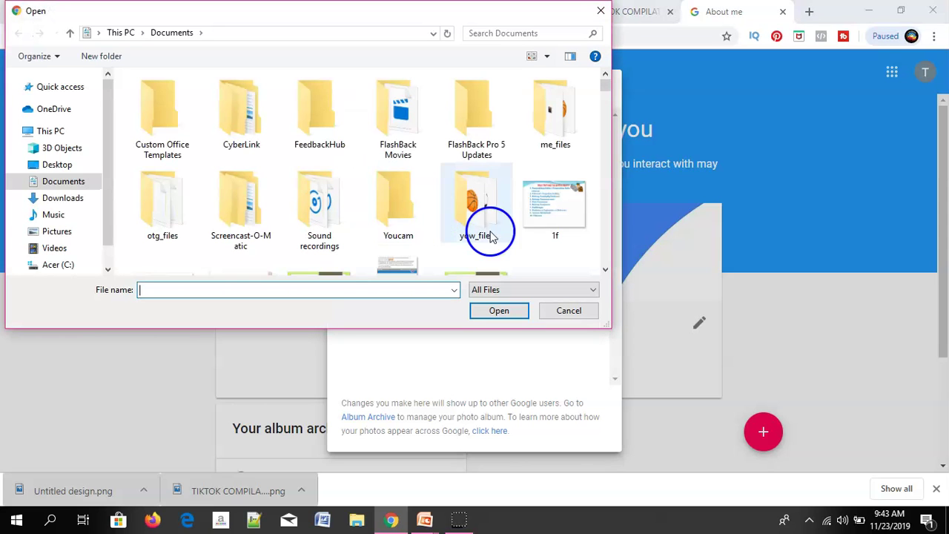
{"action": "left_click", "coordinate": [605, 271]}
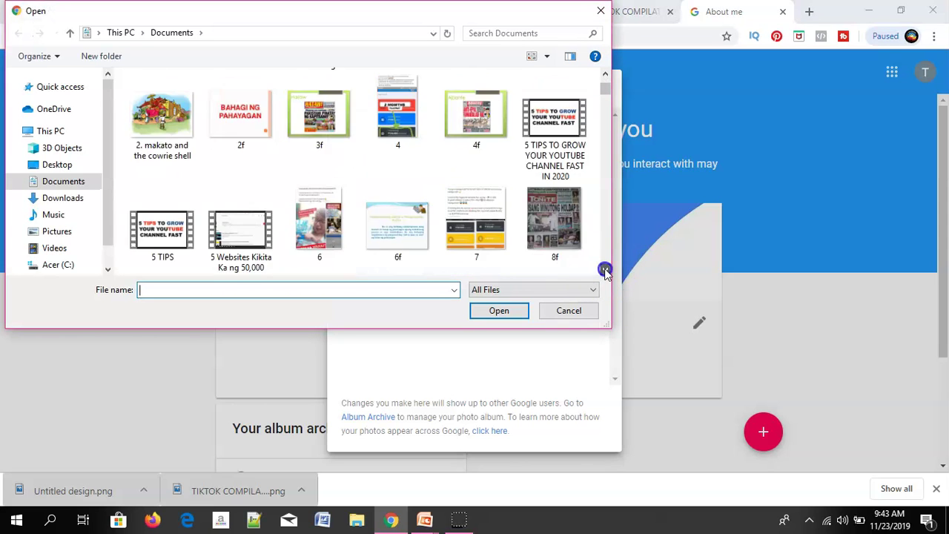
{"action": "left_click_drag", "start_coordinate": [605, 271], "coordinate": [606, 273]}
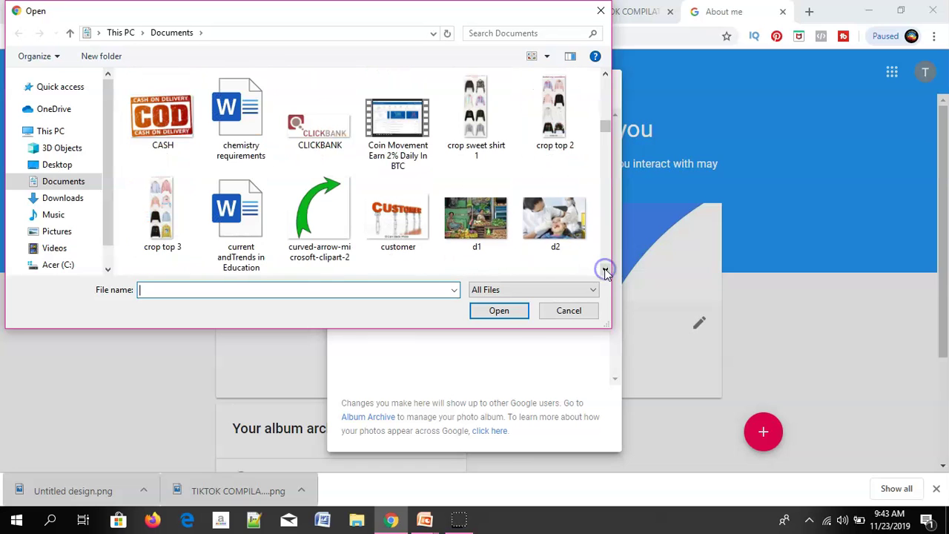
{"action": "left_click", "coordinate": [605, 73]}
{"action": "left_click", "coordinate": [605, 74]}
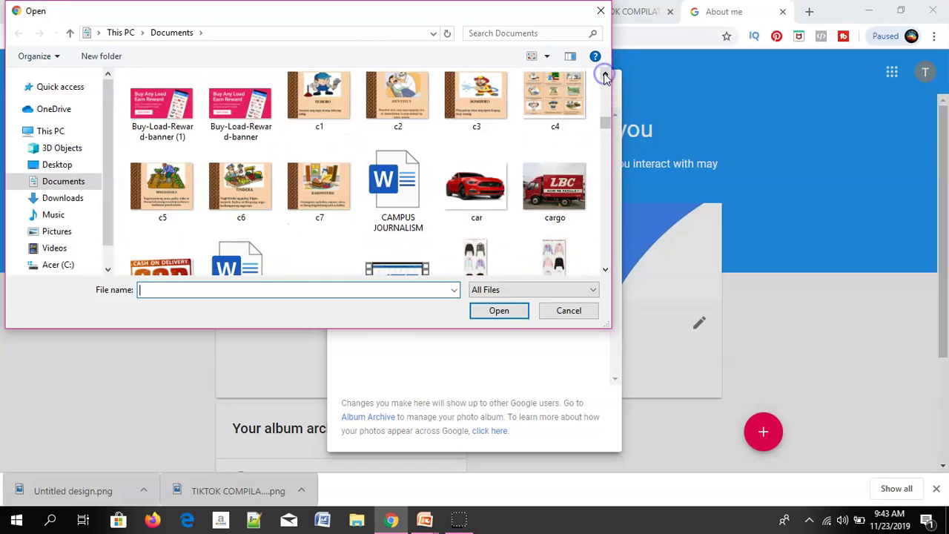
{"action": "left_click", "coordinate": [481, 191]}
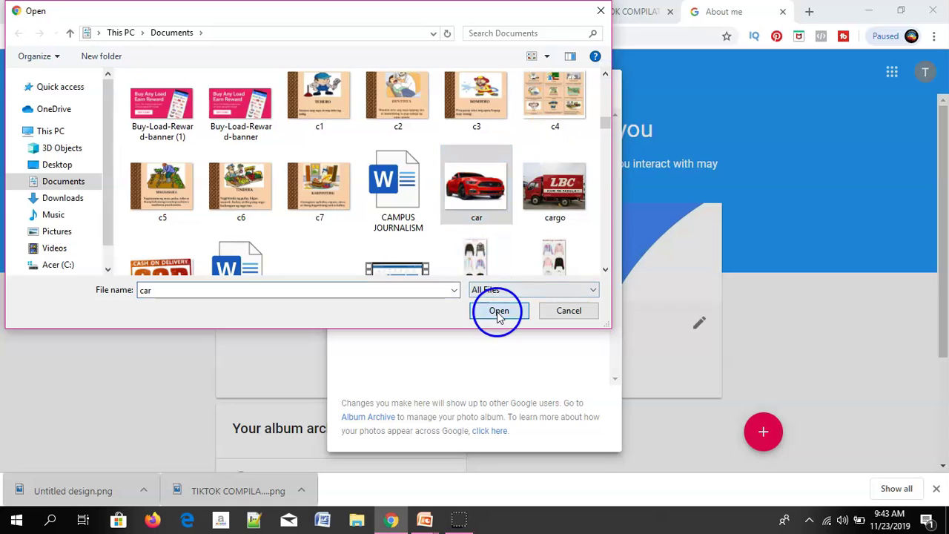
{"action": "left_click", "coordinate": [497, 312]}
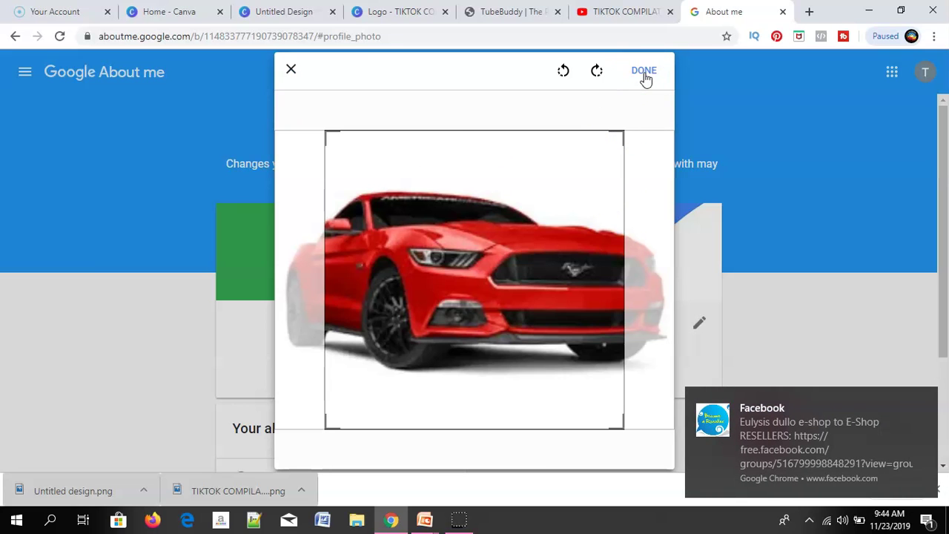
{"action": "left_click", "coordinate": [644, 71]}
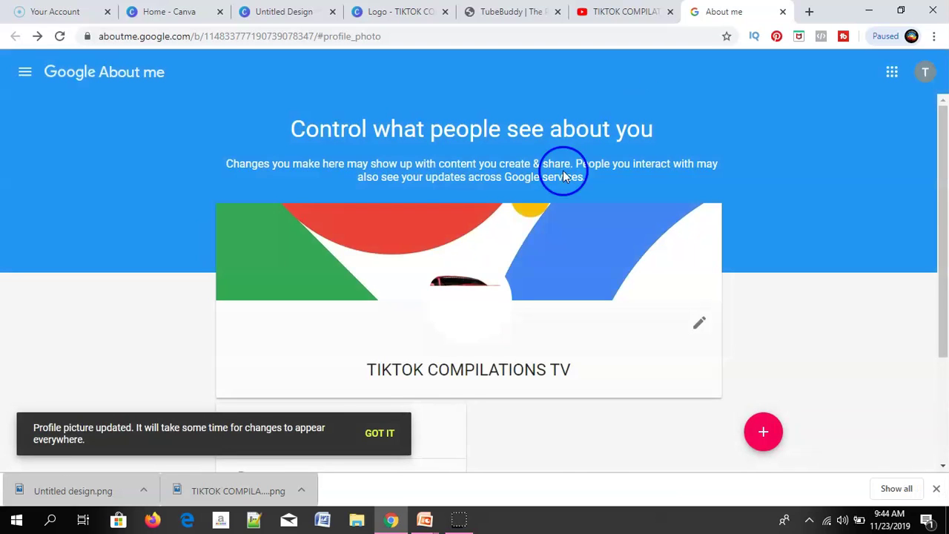
{"action": "left_click", "coordinate": [379, 434]}
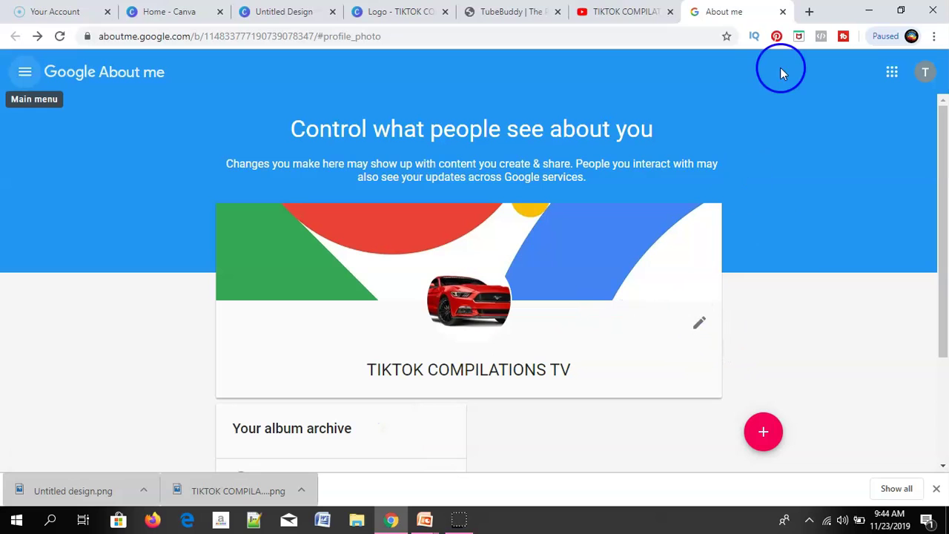
- Return to YouTube's channel art upload and choose the gallery photo of the girl mural, 100_3797.JPG
{"action": "left_click", "coordinate": [616, 12]}
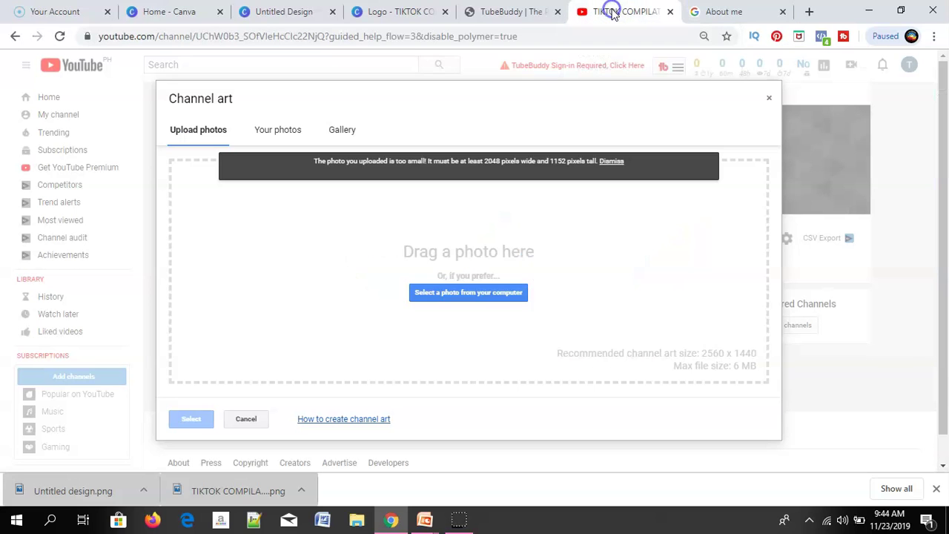
{"action": "left_click", "coordinate": [344, 137]}
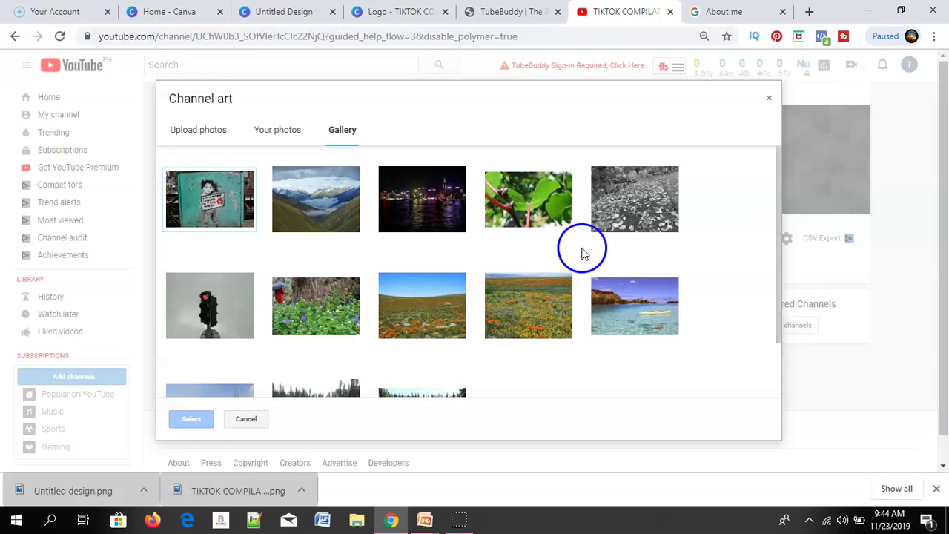
{"action": "left_click_drag", "start_coordinate": [779, 182], "coordinate": [787, 250]}
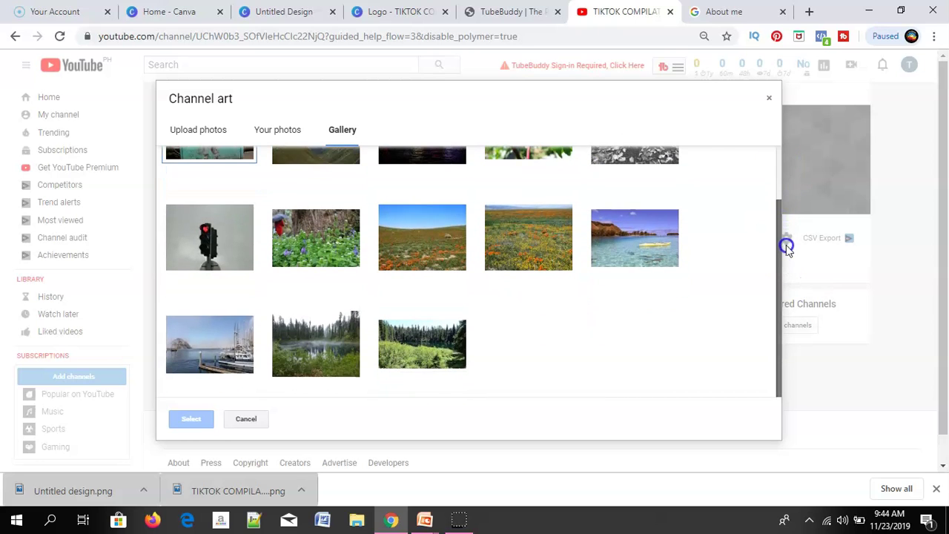
{"action": "left_click_drag", "start_coordinate": [787, 286], "coordinate": [756, 161]}
{"action": "left_click", "coordinate": [593, 250]}
{"action": "left_click", "coordinate": [427, 235]}
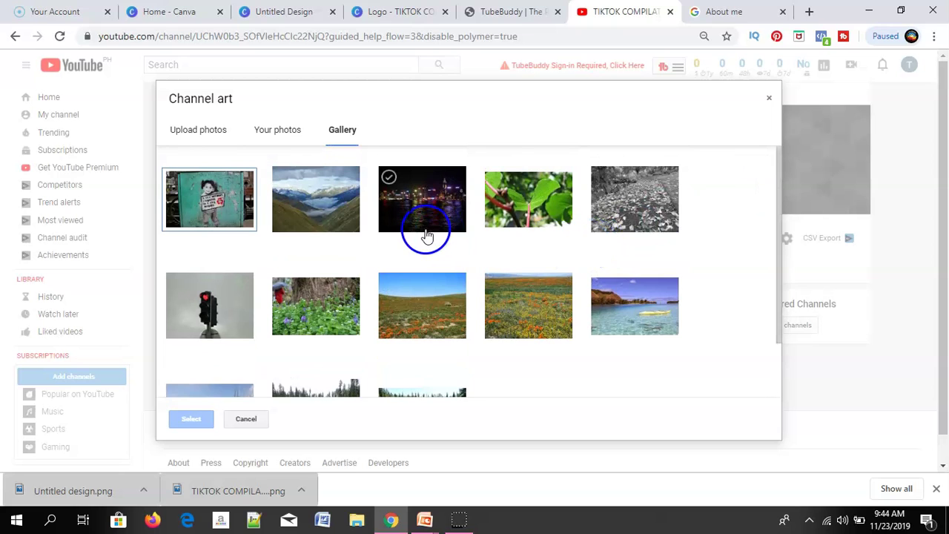
{"action": "left_click", "coordinate": [304, 206]}
{"action": "double_click", "coordinate": [201, 210]}
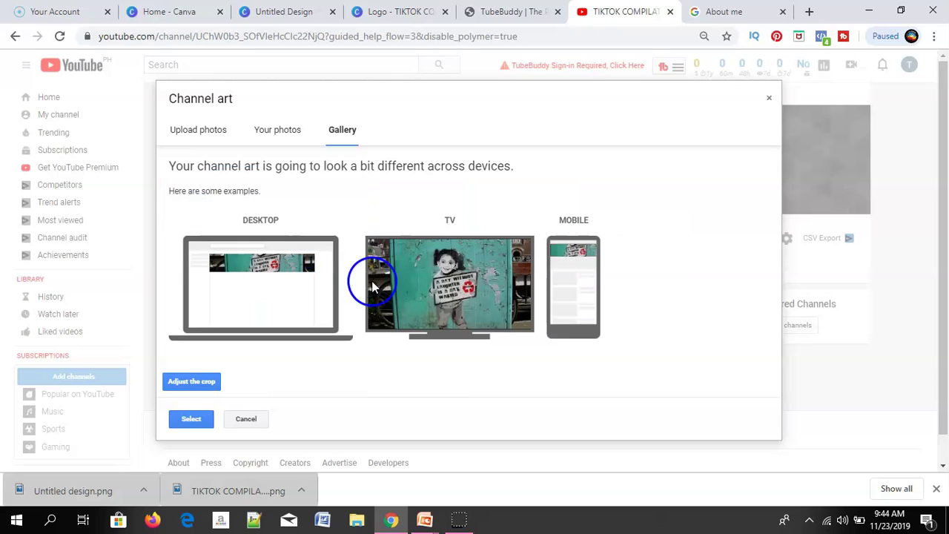
- Check the channel art's device previews, move its crop region slightly lower, and apply the image as the channel banner
{"action": "left_click", "coordinate": [568, 271]}
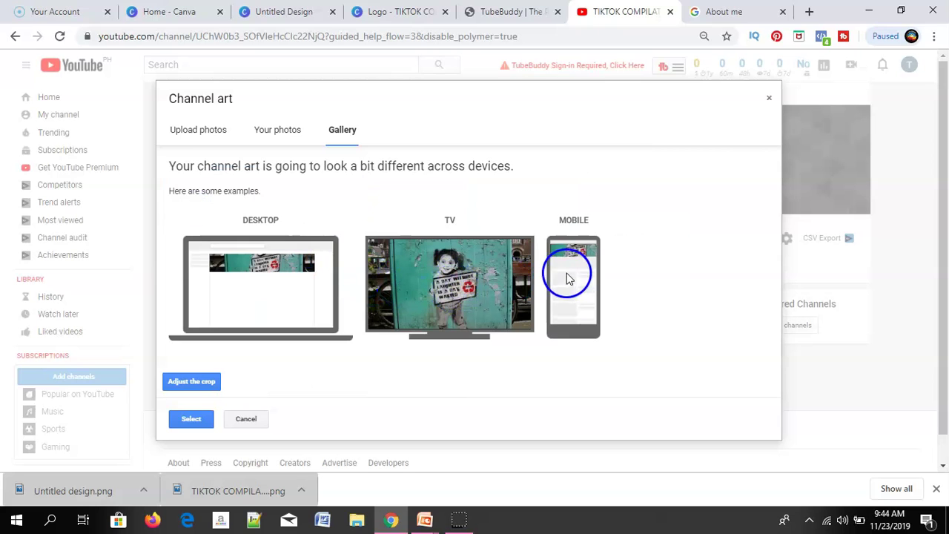
{"action": "left_click", "coordinate": [404, 273]}
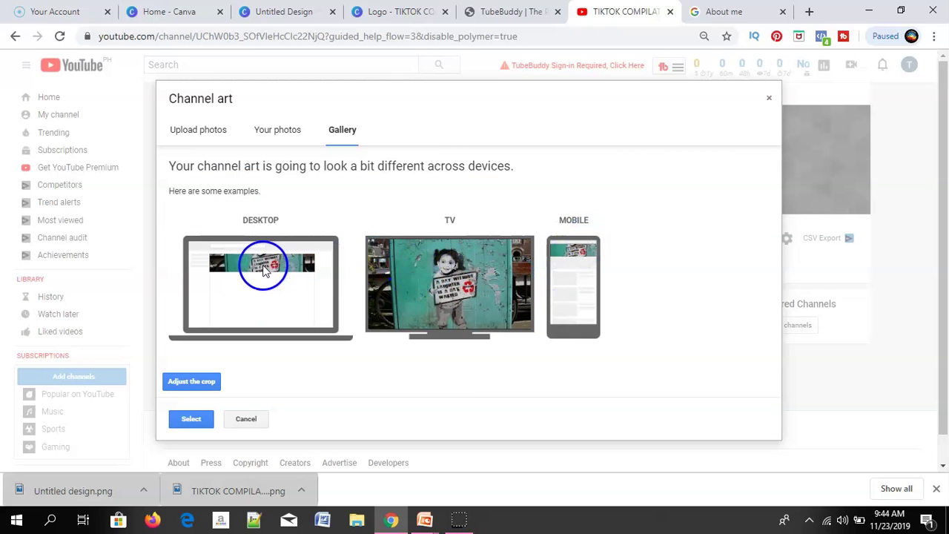
{"action": "left_click", "coordinate": [183, 385]}
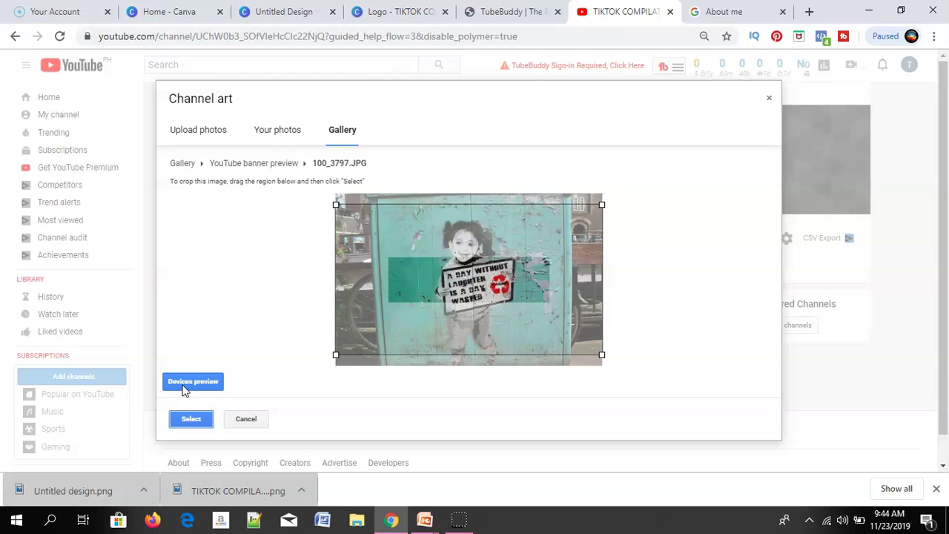
{"action": "mouse_move", "coordinate": [505, 284]}
{"action": "left_mouse_down"}
{"action": "mouse_move", "coordinate": [501, 269]}
{"action": "mouse_move", "coordinate": [500, 289]}
{"action": "left_mouse_up"}
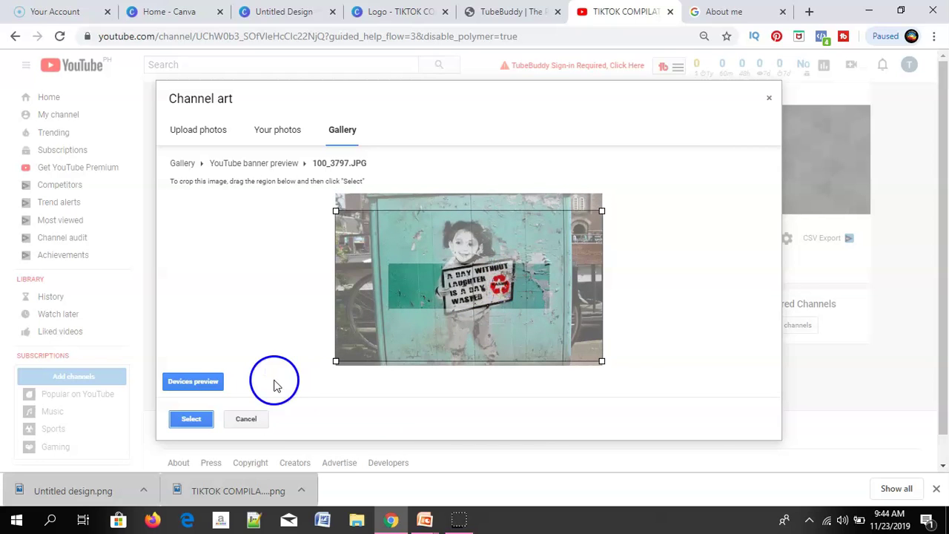
{"action": "left_click", "coordinate": [202, 386]}
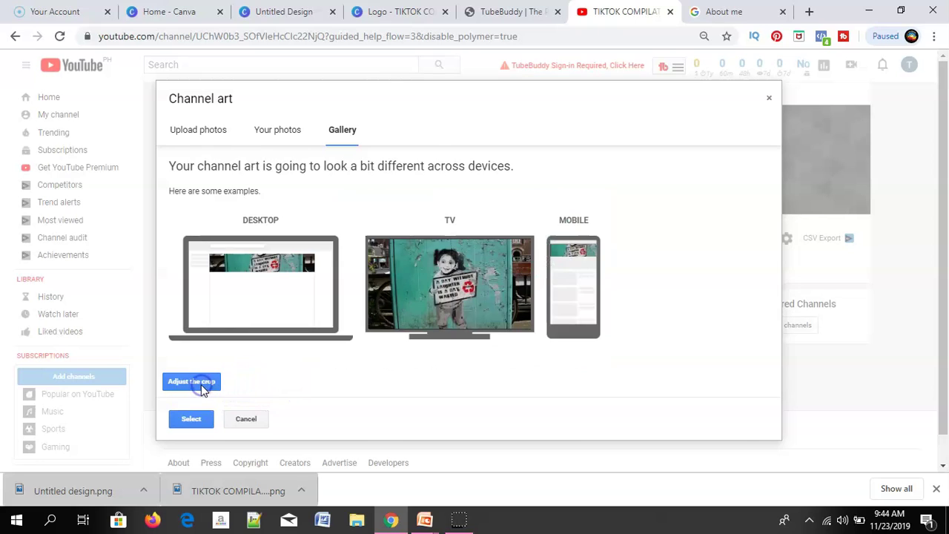
{"action": "left_click", "coordinate": [189, 426]}
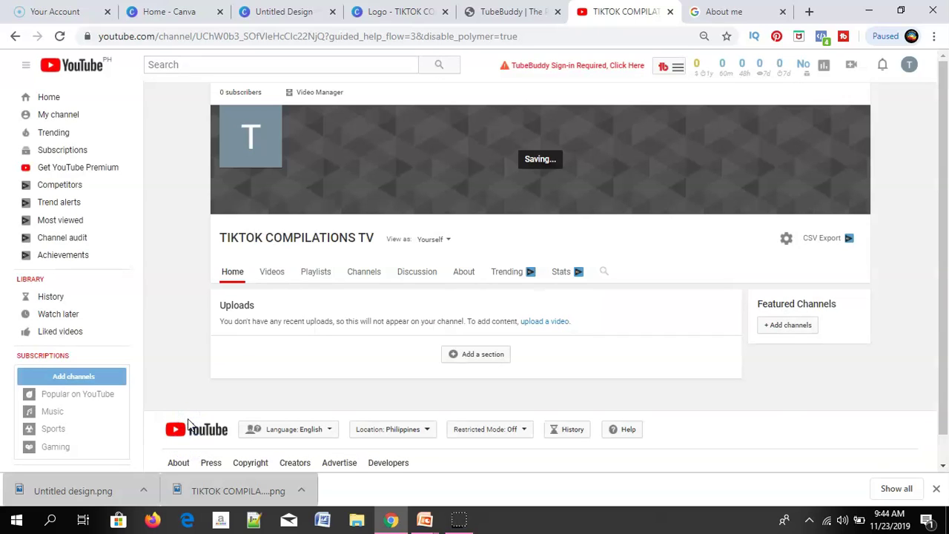
{"action": "left_click", "coordinate": [271, 186]}
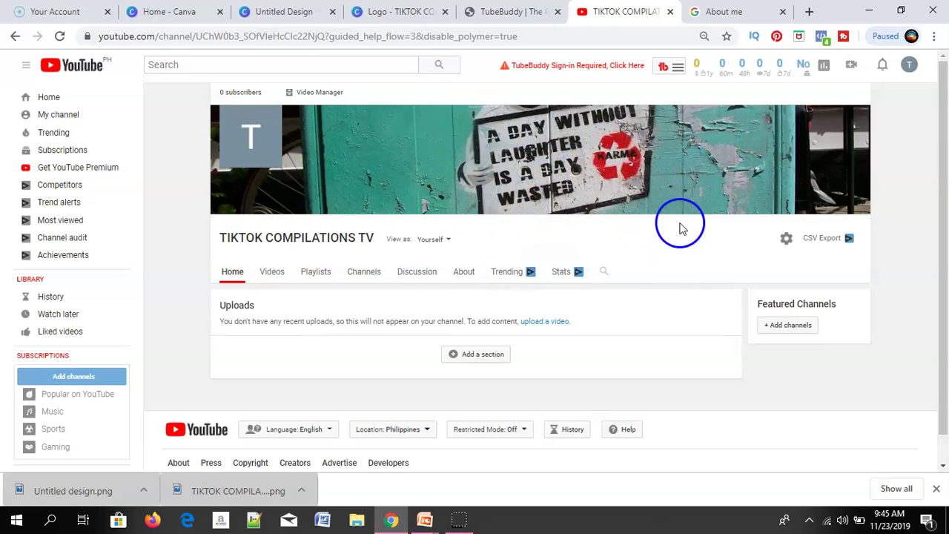
- Start a video upload for the channel and dismiss the YouTube Studio welcome message
{"action": "left_click", "coordinate": [851, 67]}
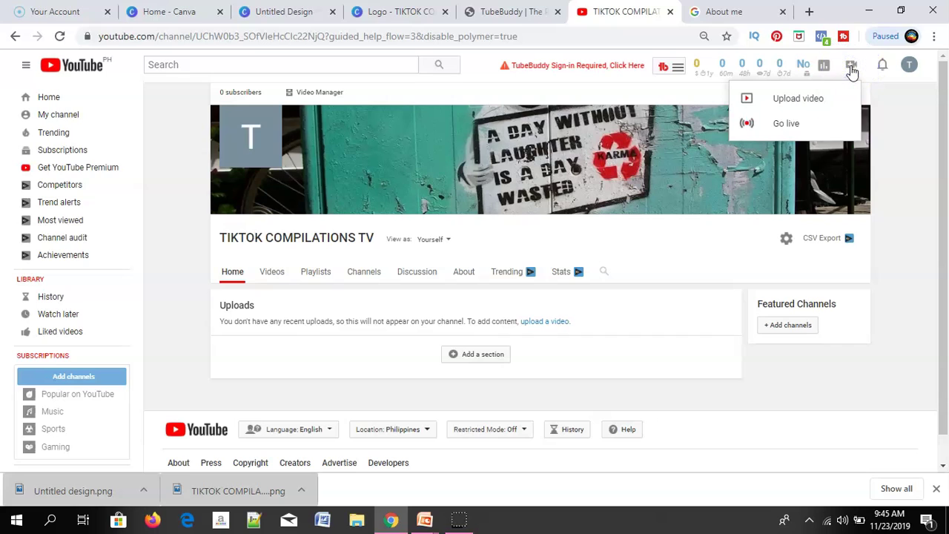
{"action": "left_click", "coordinate": [796, 99]}
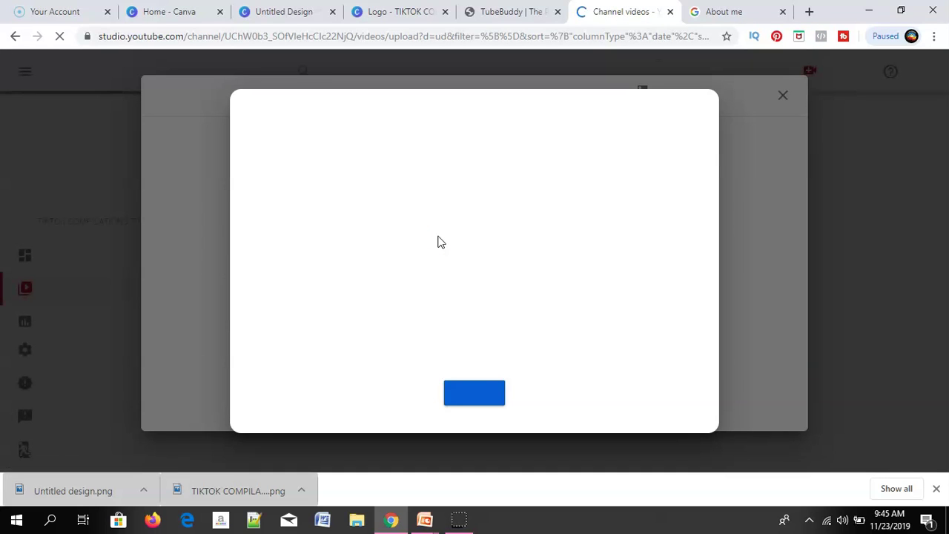
{"action": "left_click", "coordinate": [478, 394]}
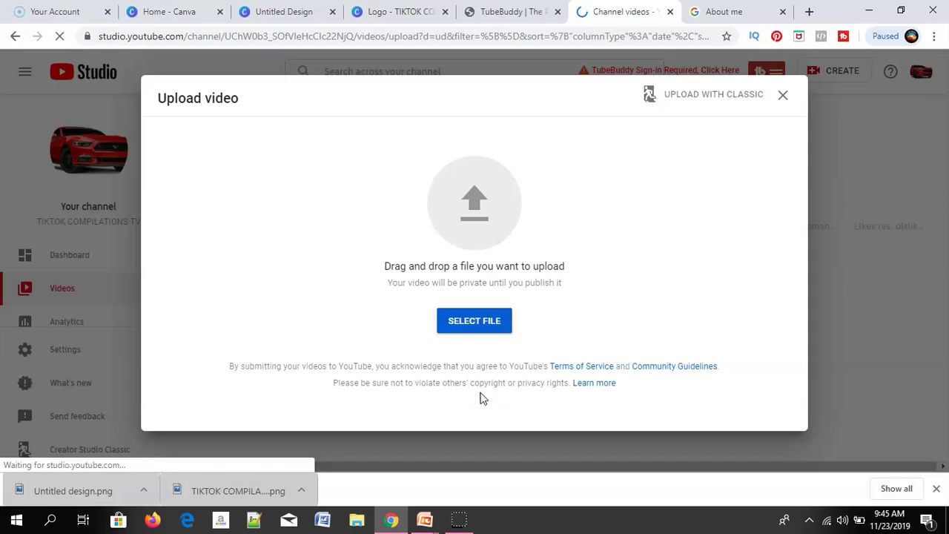
- Choose the Youtube Marketing video from the Documents folder and upload it to the channel
{"action": "left_click", "coordinate": [472, 320]}
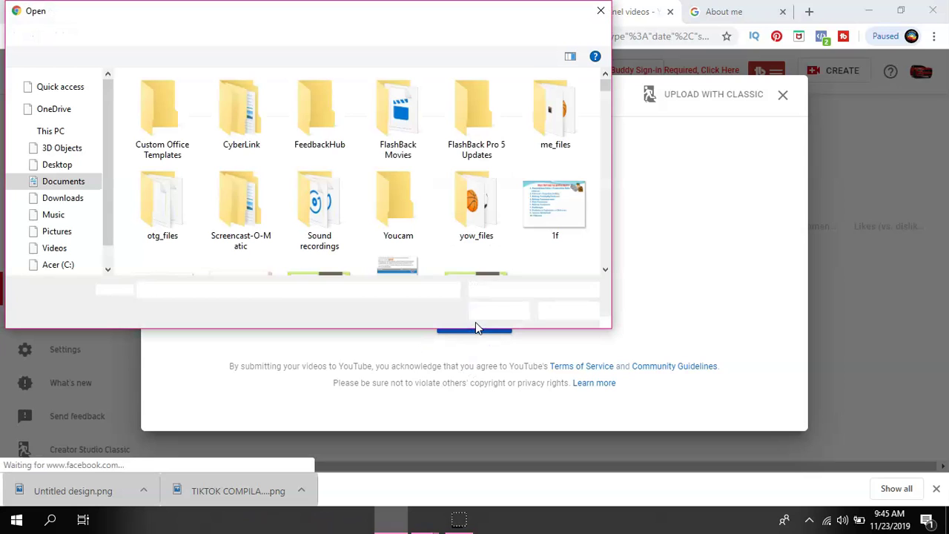
{"action": "left_click", "coordinate": [601, 181]}
{"action": "left_click_drag", "start_coordinate": [603, 112], "coordinate": [609, 241]}
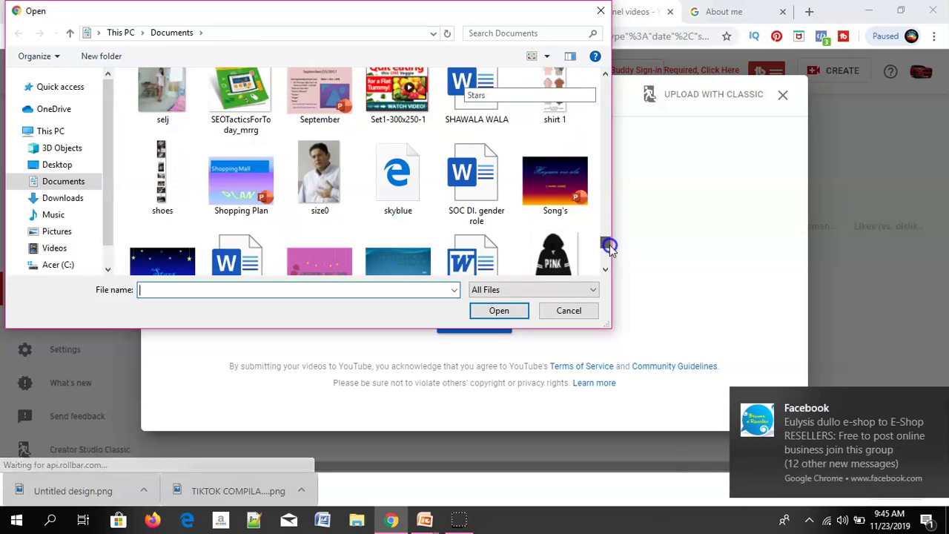
{"action": "scroll", "coordinate": [610, 245], "scroll_direction": "down", "scroll_amount": 3}
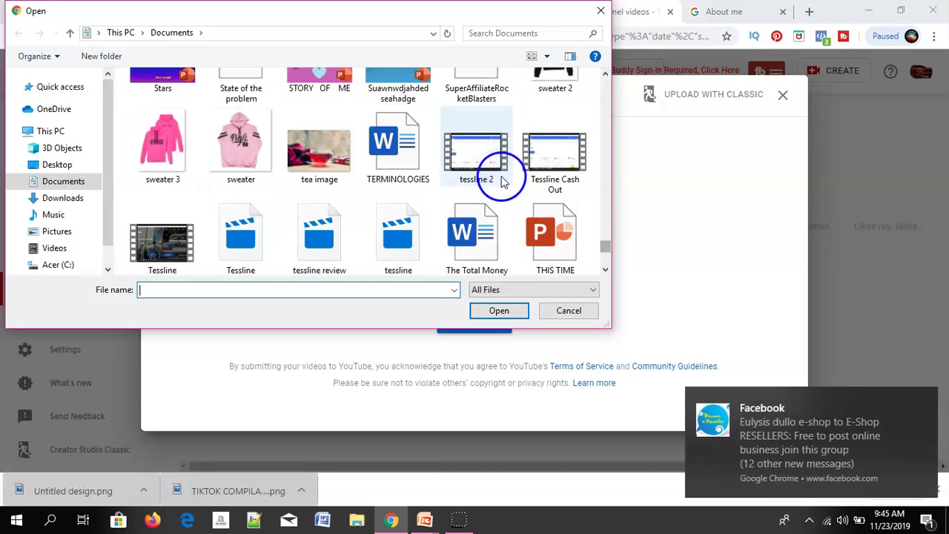
{"action": "left_click", "coordinate": [605, 270]}
{"action": "left_click", "coordinate": [605, 271]}
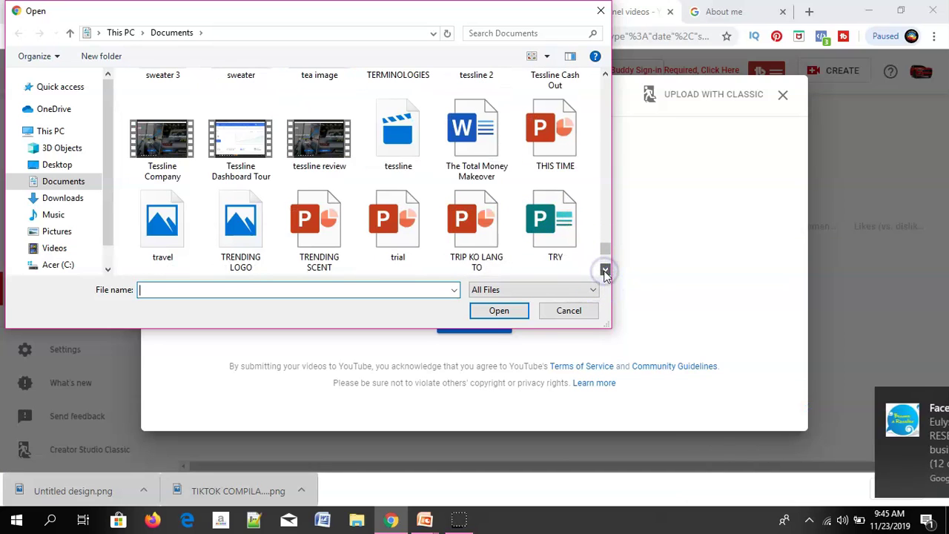
{"action": "left_click", "coordinate": [605, 272]}
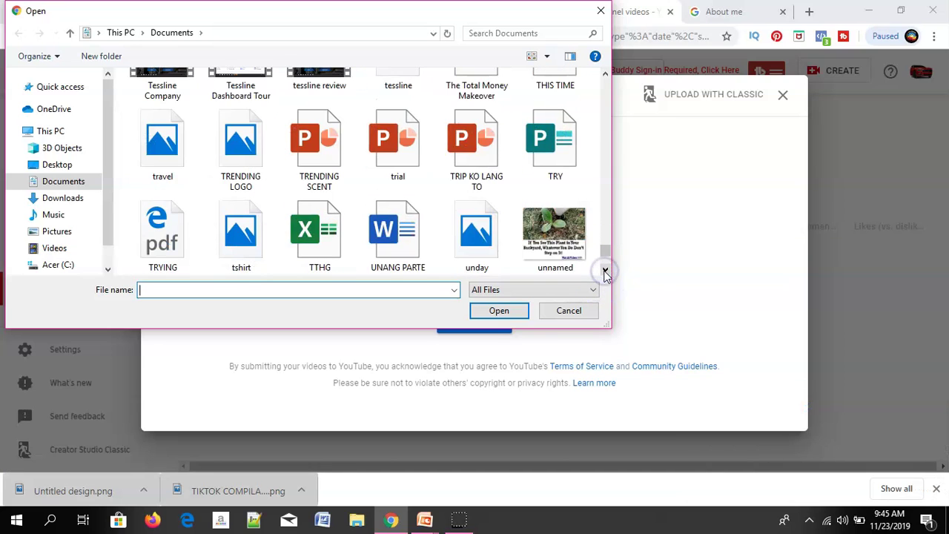
{"action": "left_click", "coordinate": [608, 264]}
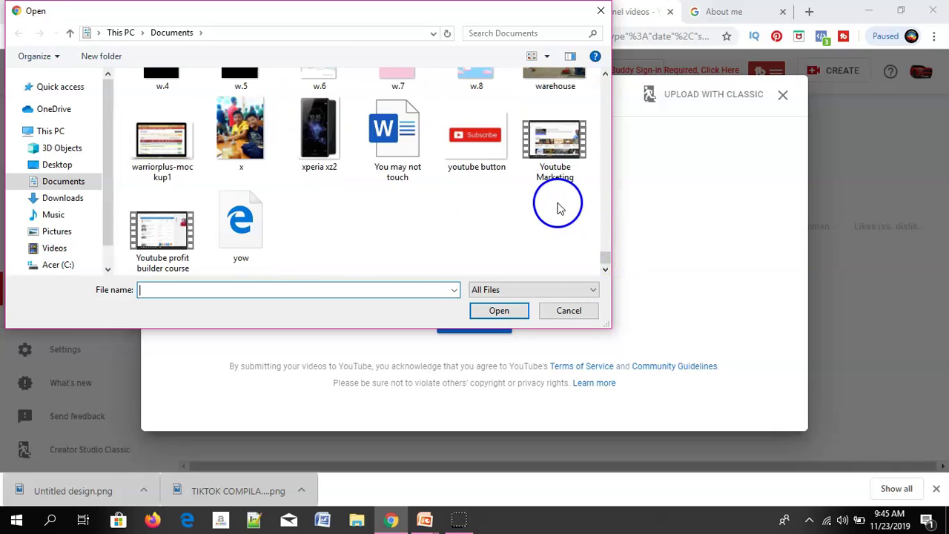
{"action": "left_click", "coordinate": [549, 151]}
{"action": "left_click", "coordinate": [509, 310]}
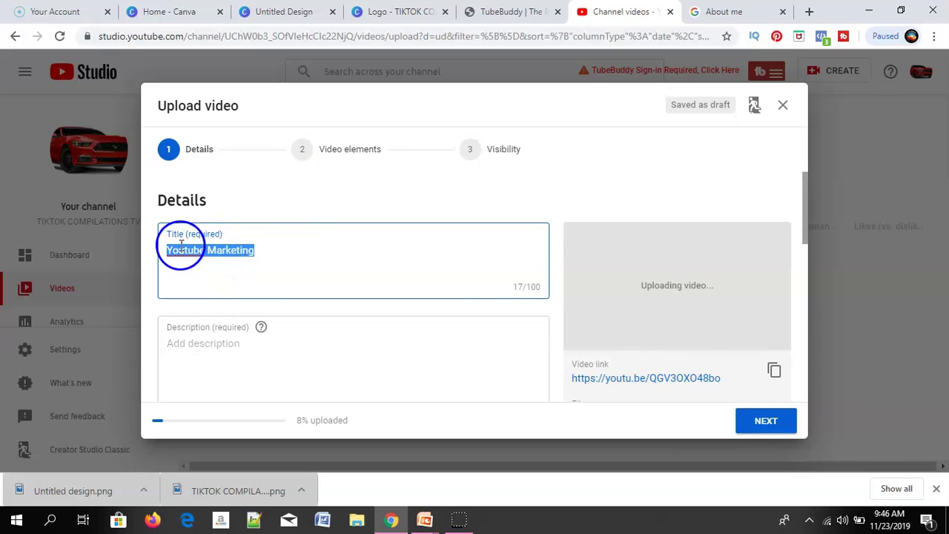
- Review the upload's title, description and thumbnail sections and check the playlist choices
{"action": "left_click_drag", "start_coordinate": [807, 199], "coordinate": [805, 206]}
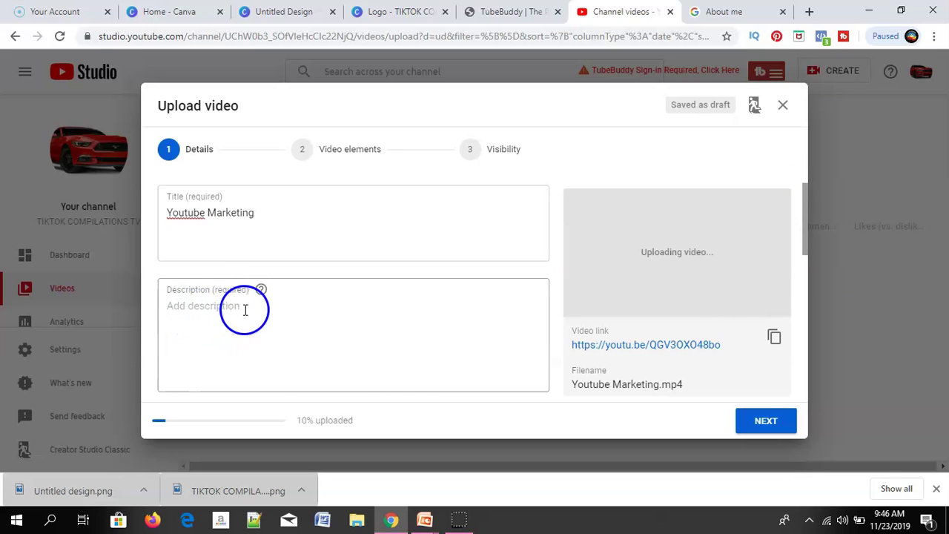
{"action": "left_click", "coordinate": [210, 223]}
{"action": "left_click", "coordinate": [804, 224]}
{"action": "left_click_drag", "start_coordinate": [803, 223], "coordinate": [805, 272]}
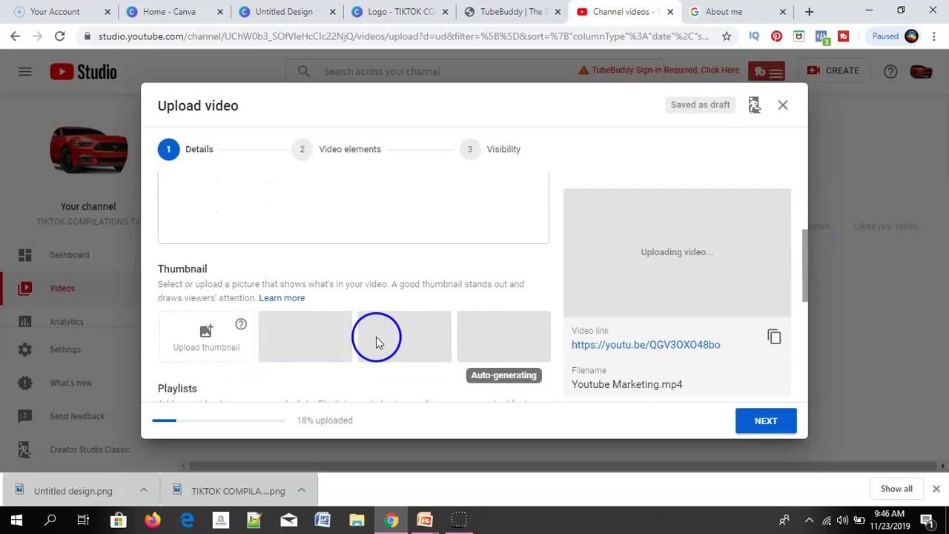
{"action": "left_click_drag", "start_coordinate": [804, 280], "coordinate": [813, 326]}
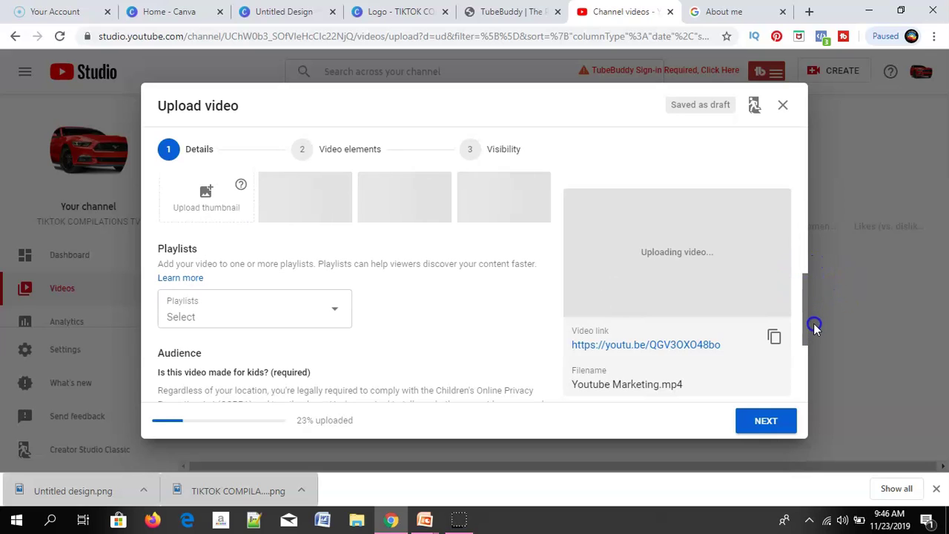
{"action": "left_click", "coordinate": [329, 330]}
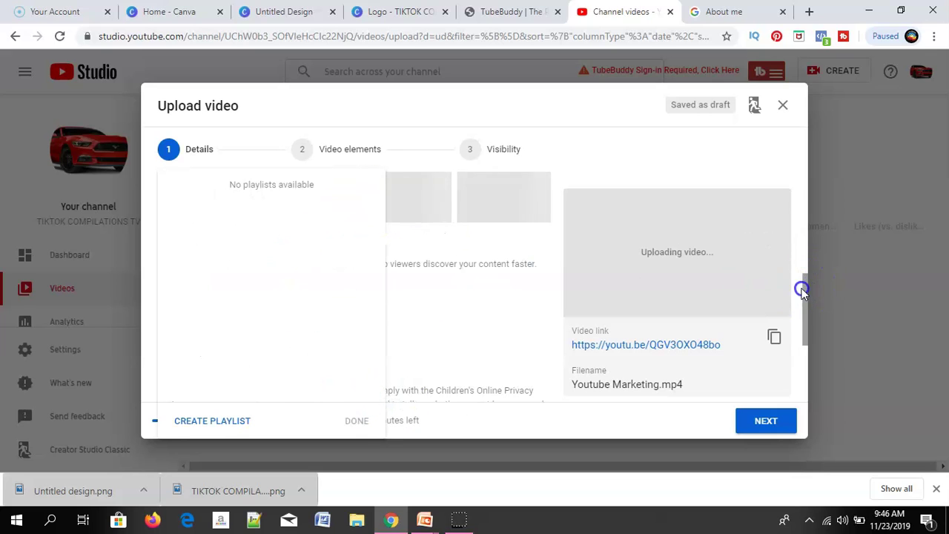
- Mark the video as not made for kids and dismiss the Lazada survey notification
{"action": "left_click_drag", "start_coordinate": [804, 304], "coordinate": [806, 391]}
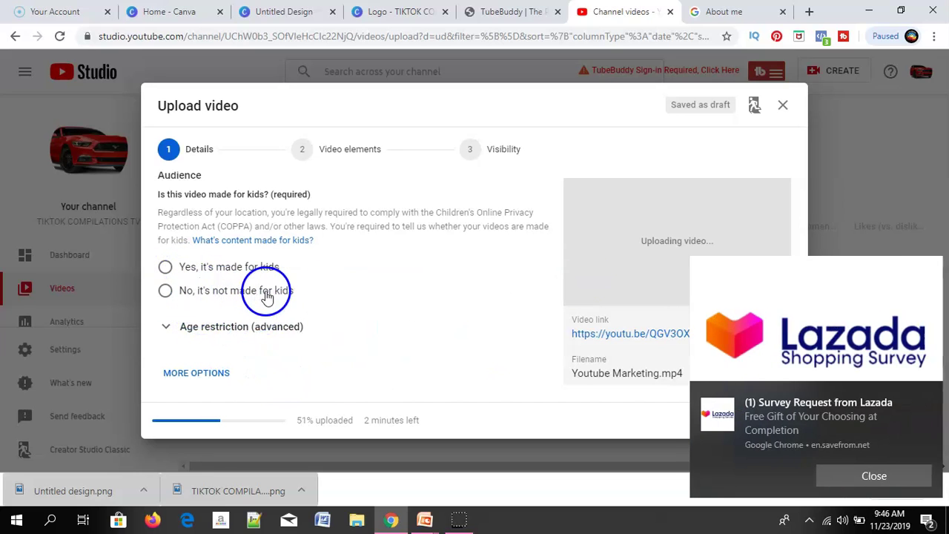
{"action": "left_click", "coordinate": [166, 291]}
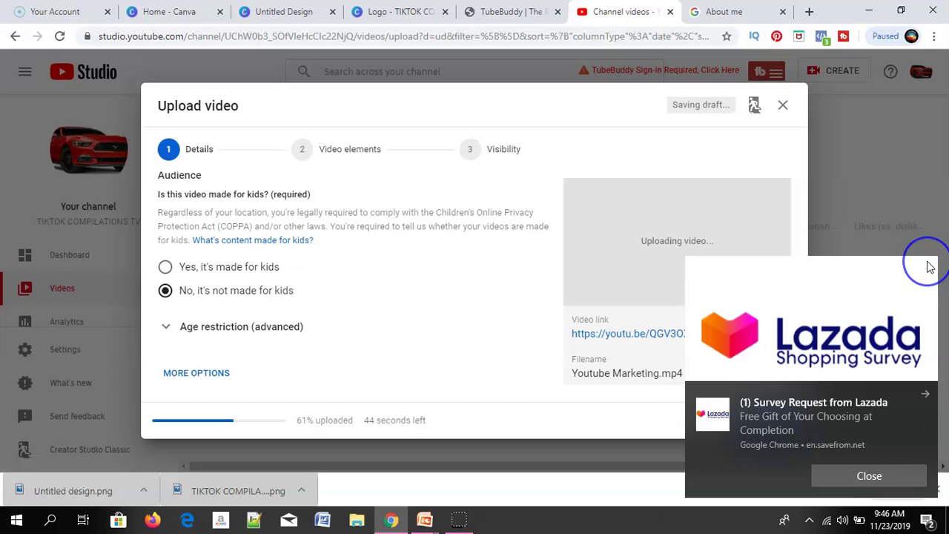
{"action": "left_click", "coordinate": [829, 470]}
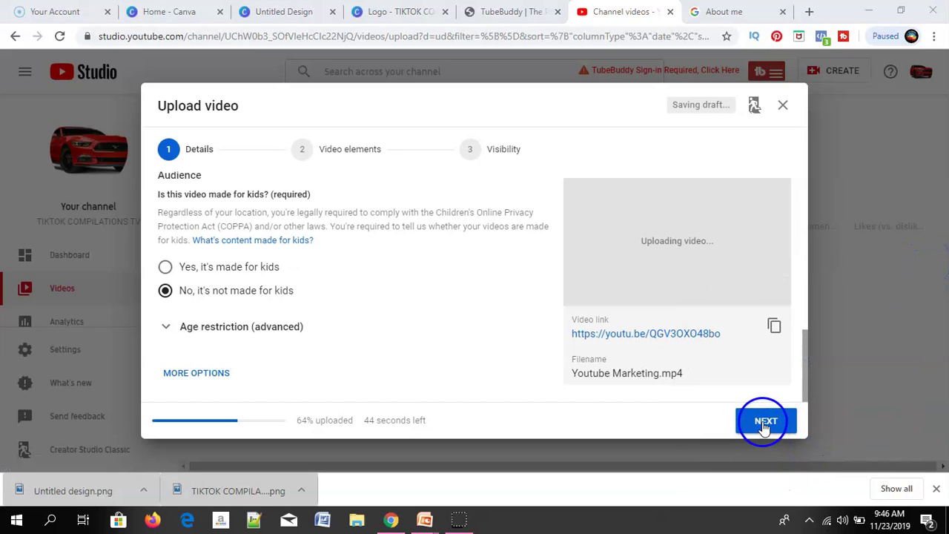
- Close the video upload details and the upload progress message, leaving the Youtube Marketing video as a draft
{"action": "left_click", "coordinate": [784, 108]}
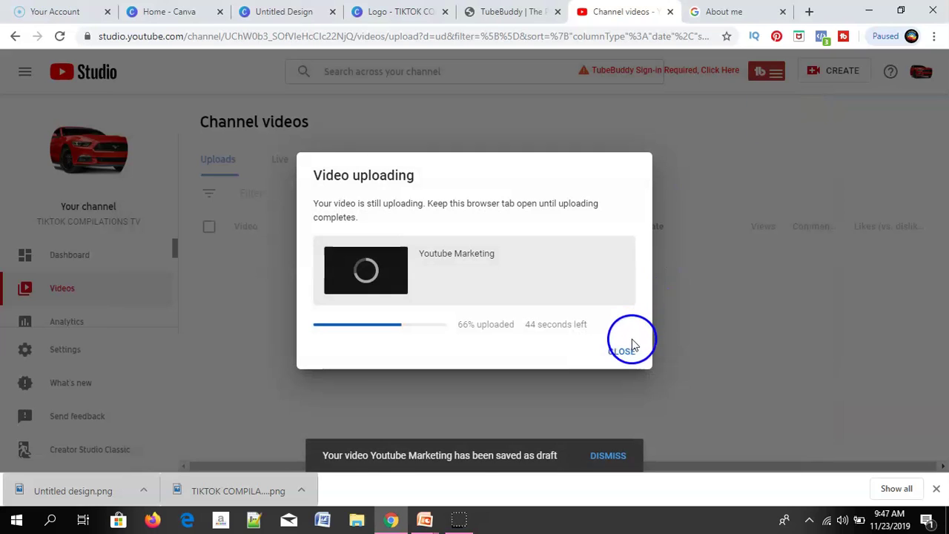
{"action": "left_click", "coordinate": [627, 354]}
{"action": "left_click", "coordinate": [597, 290]}
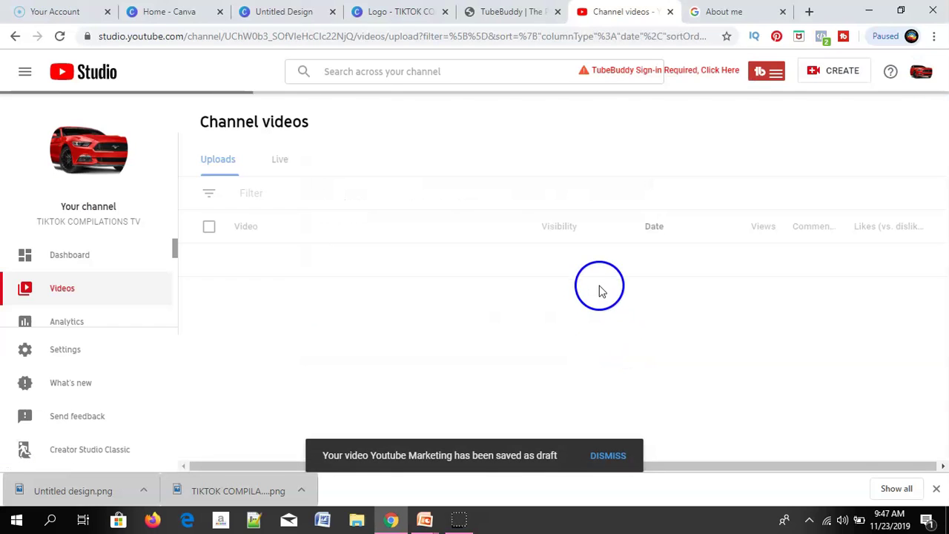
{"action": "left_click", "coordinate": [530, 343]}
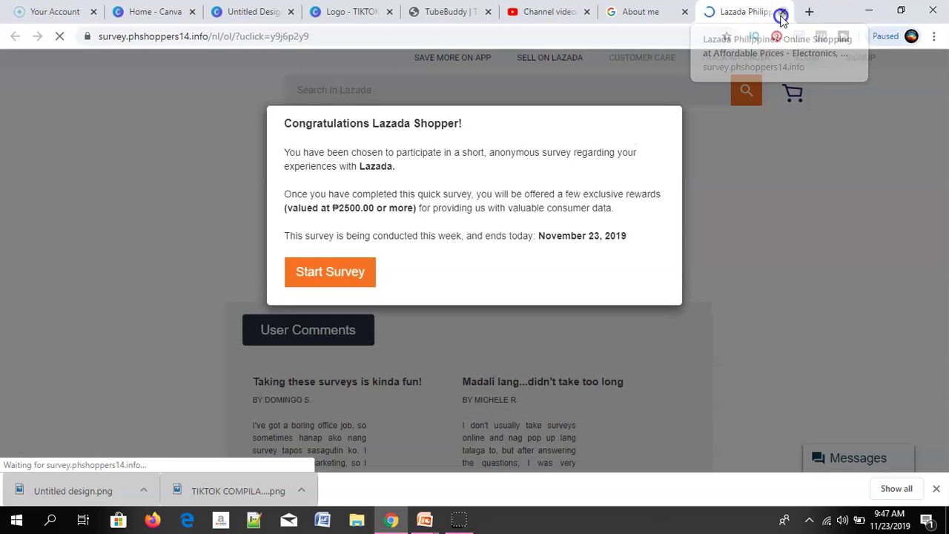
- Close the Lazada survey page and dismiss the pending desktop notifications
{"action": "left_click", "coordinate": [782, 12]}
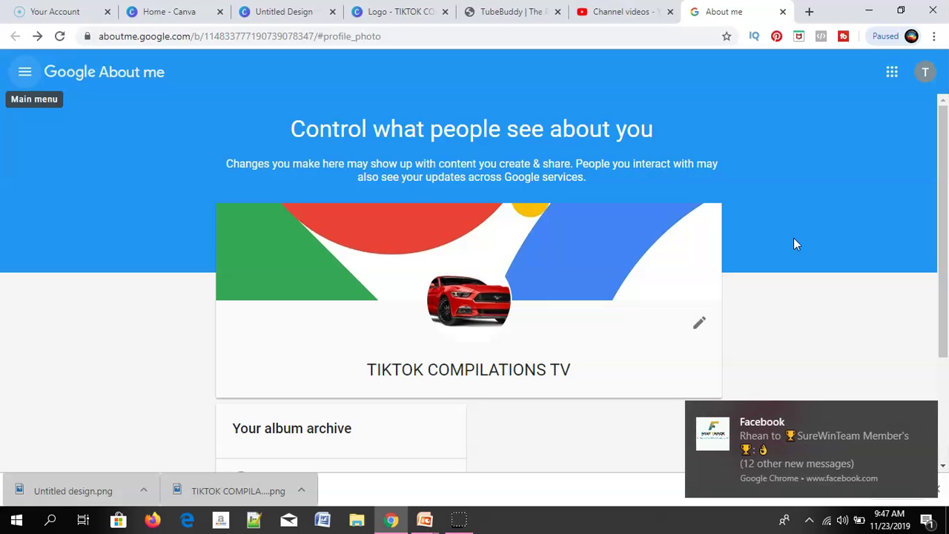
{"action": "left_click", "coordinate": [929, 524]}
{"action": "left_click", "coordinate": [929, 524]}
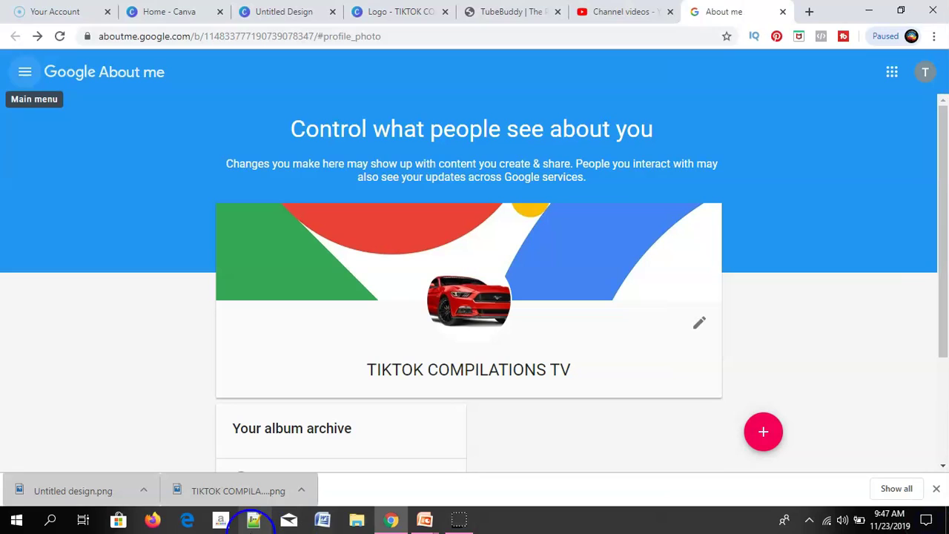